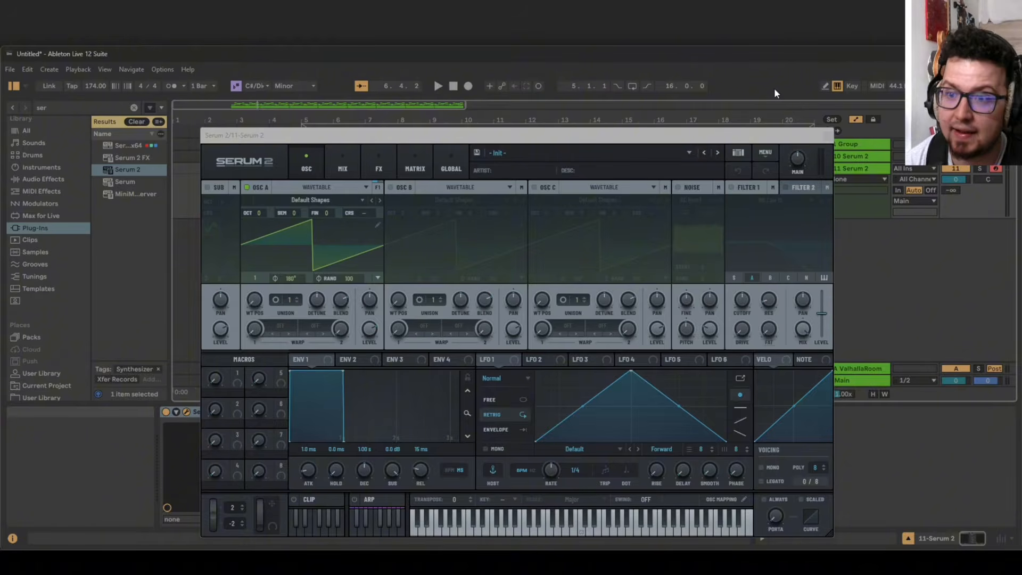
Switch oscillator A from Wavetable to Sample mode and move the synth window higher over the arrangement
left_click(315, 181)
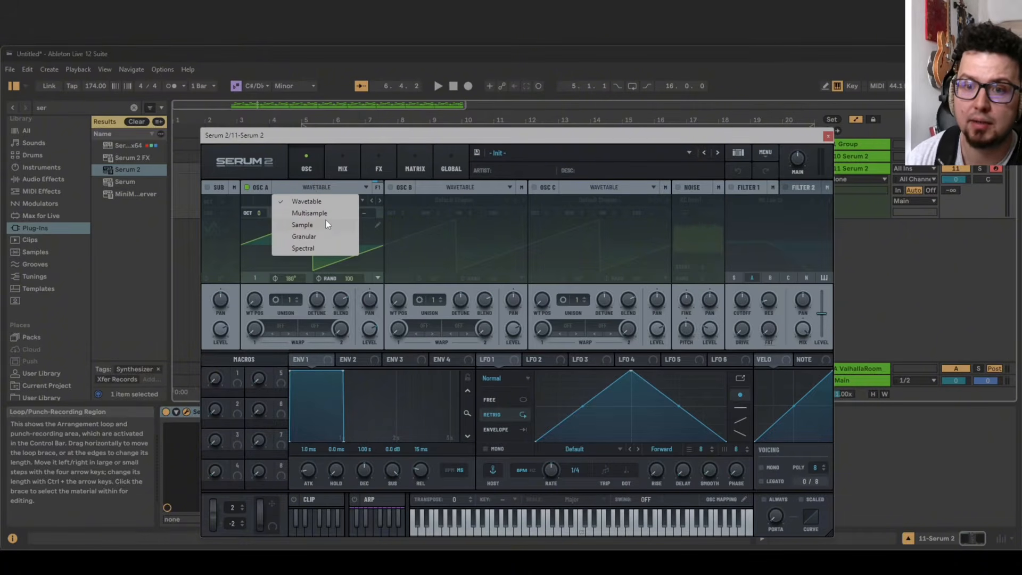
left_click(327, 223)
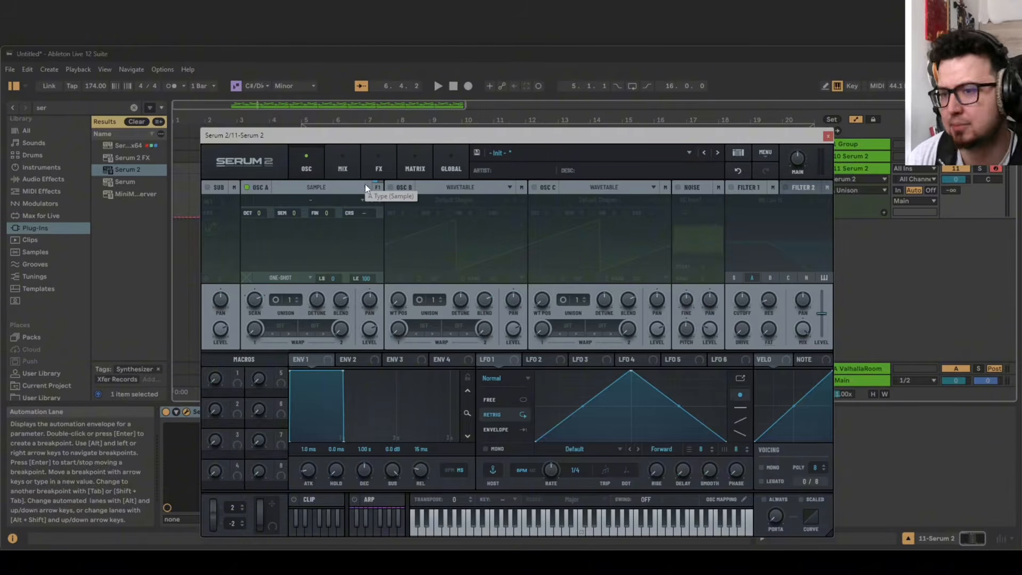
left_click_drag(378, 140, 410, 115)
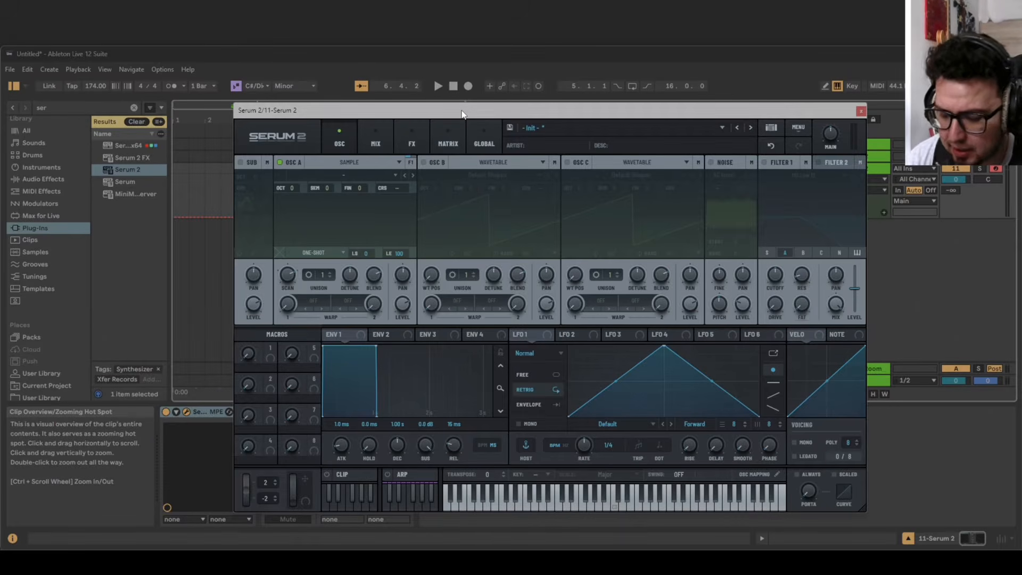
left_click_drag(321, 117, 266, 95)
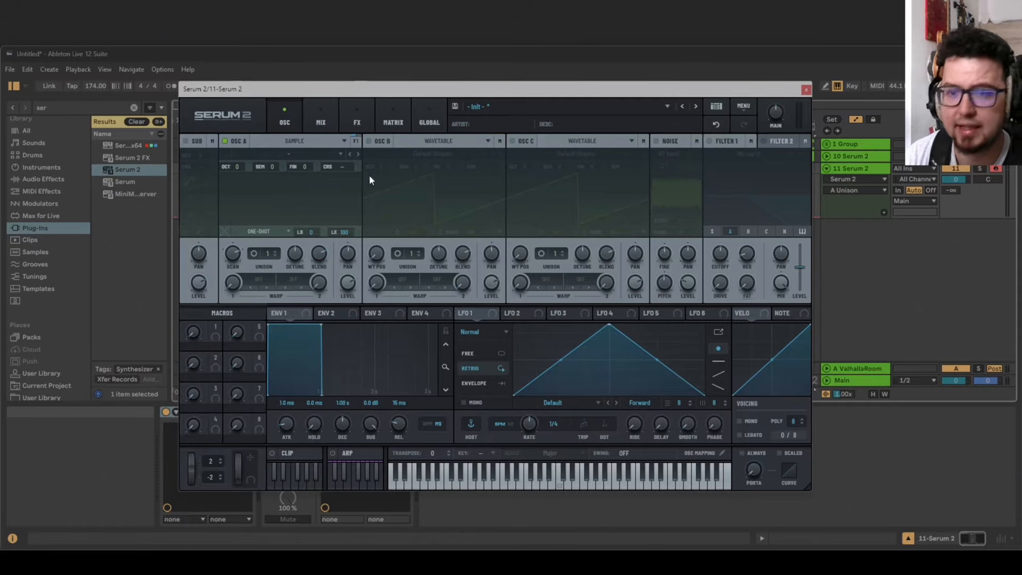
Look through oscillator A's type list and the Factory Non-Tonal sample categories, including the Drum and Conga samples
left_click(311, 142)
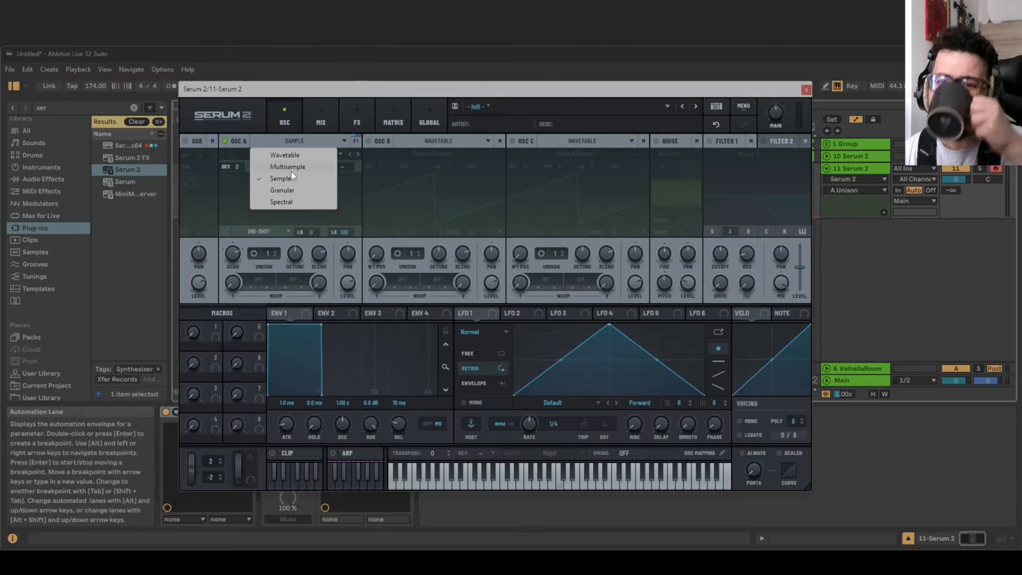
left_click(283, 137)
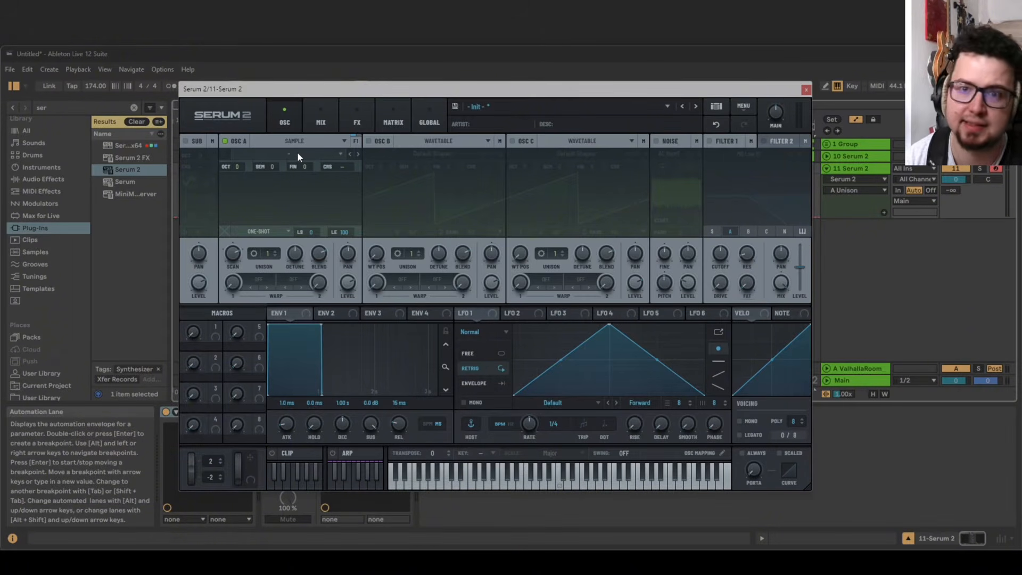
left_click(298, 154)
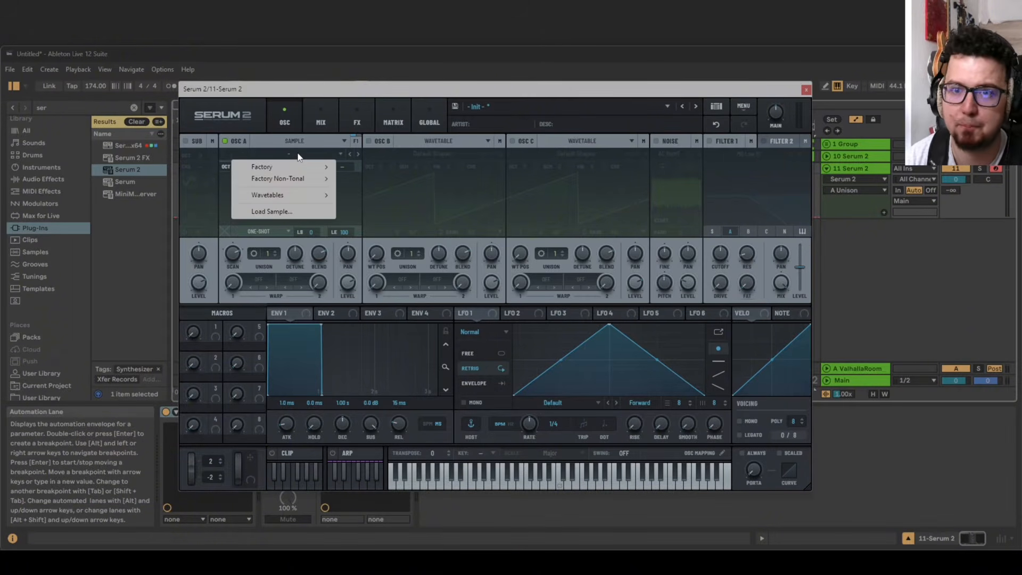
left_click(703, 96)
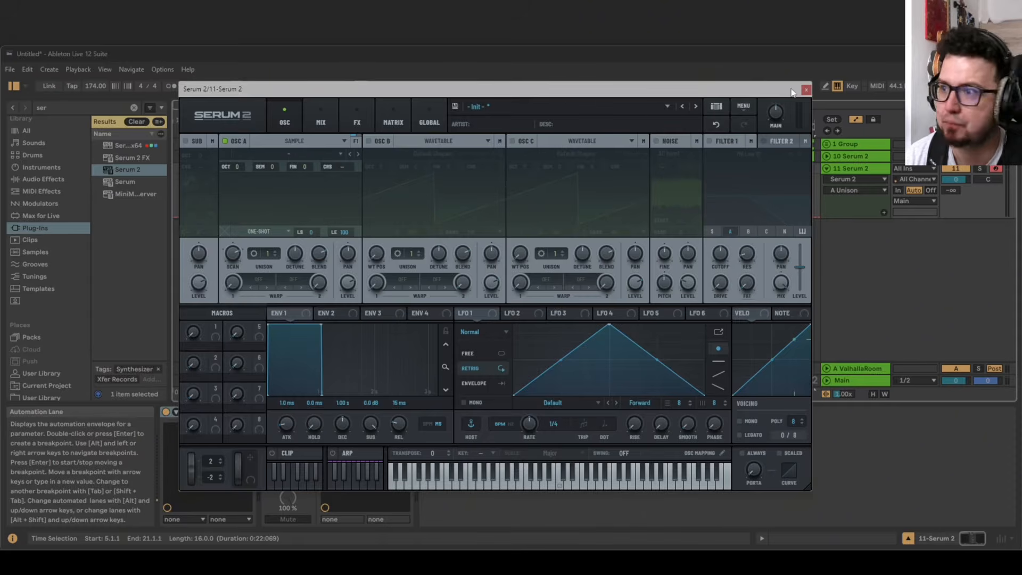
left_click(261, 155)
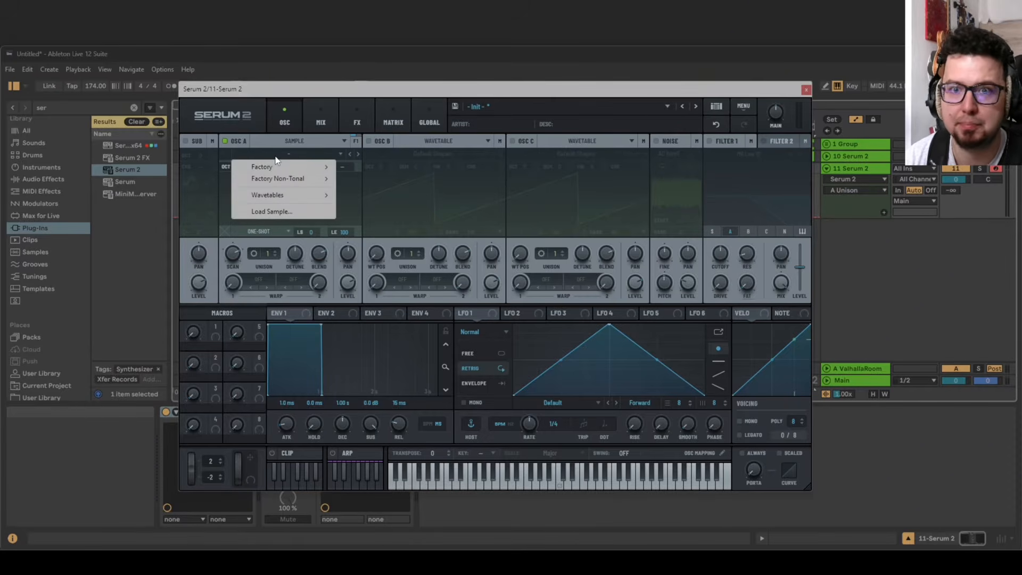
mouse_move(279, 166)
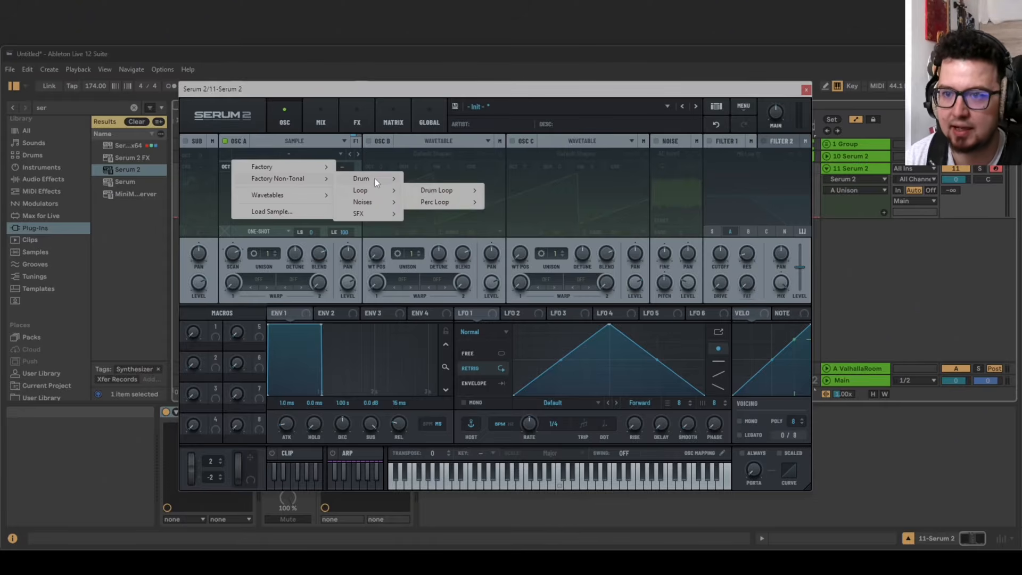
mouse_move(374, 178)
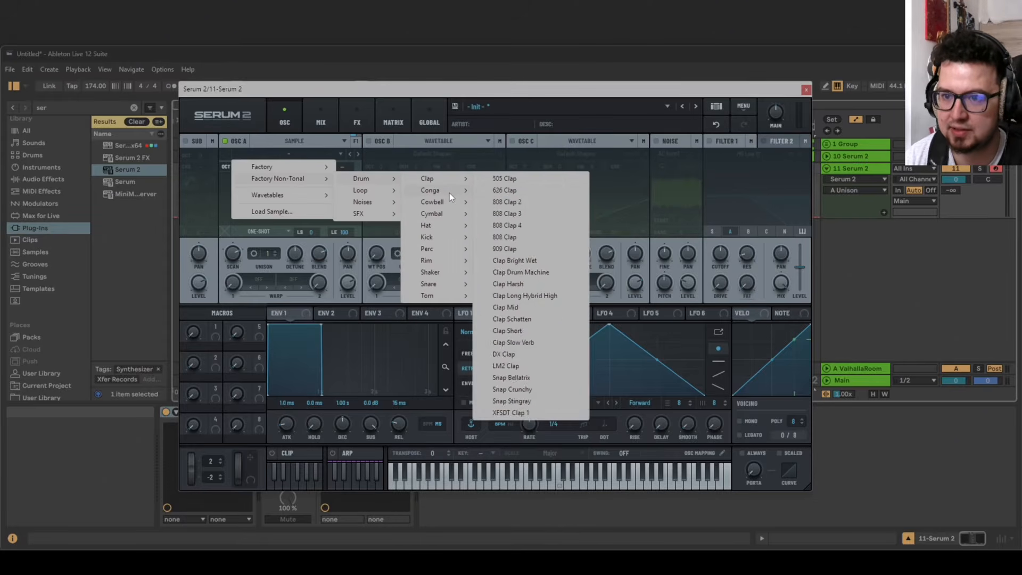
mouse_move(448, 192)
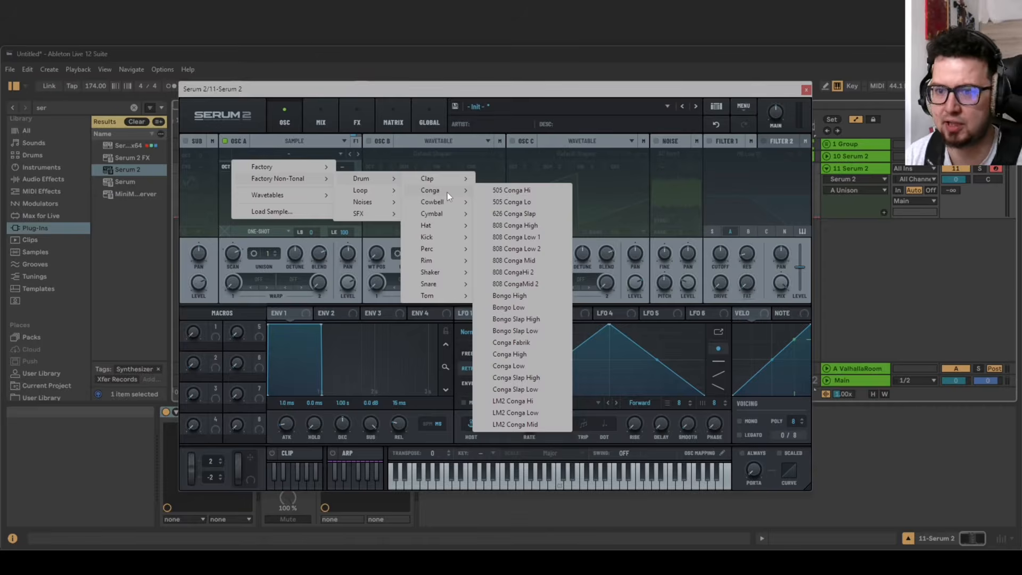
mouse_move(390, 216)
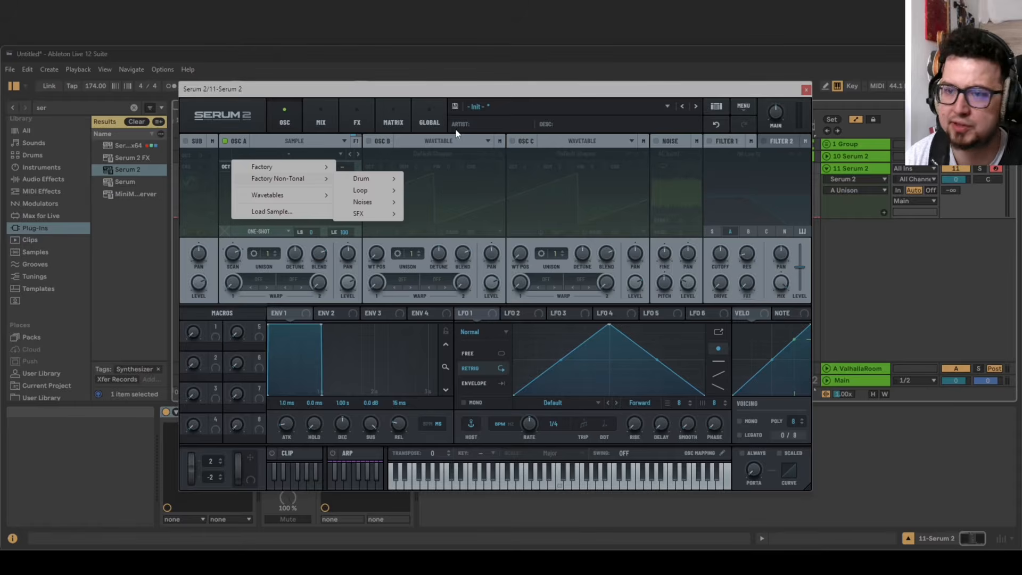
left_click(409, 100)
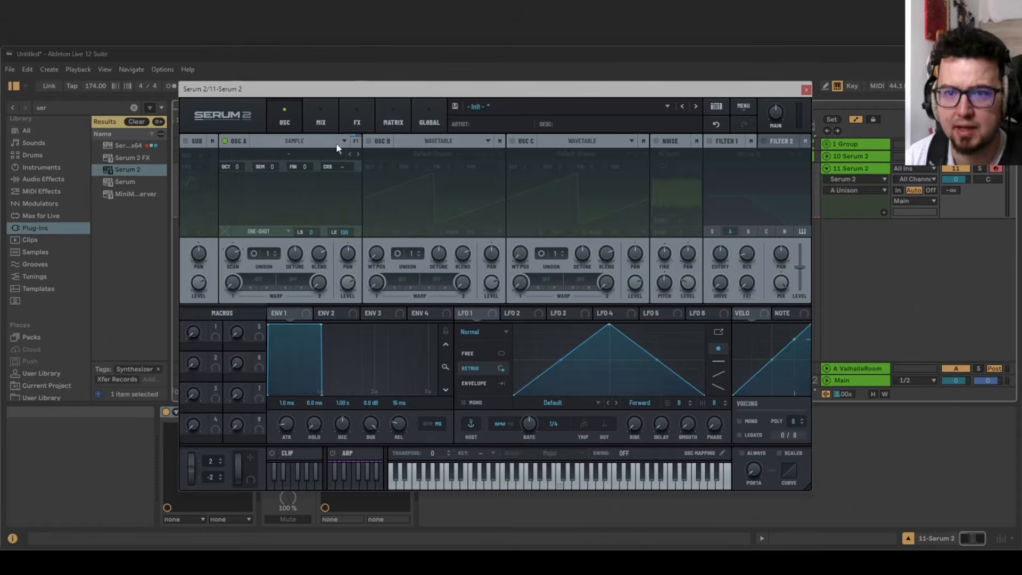
Load the factory Synth sample 16 Voice C3 into oscillator A and audition the following samples up to Didgeysage C3
left_click(288, 154)
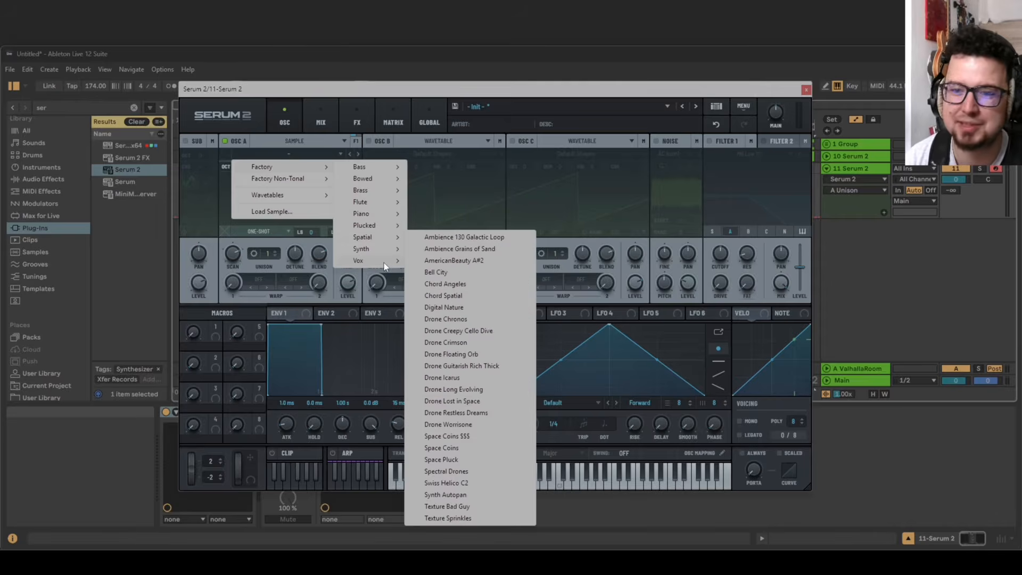
mouse_move(383, 248)
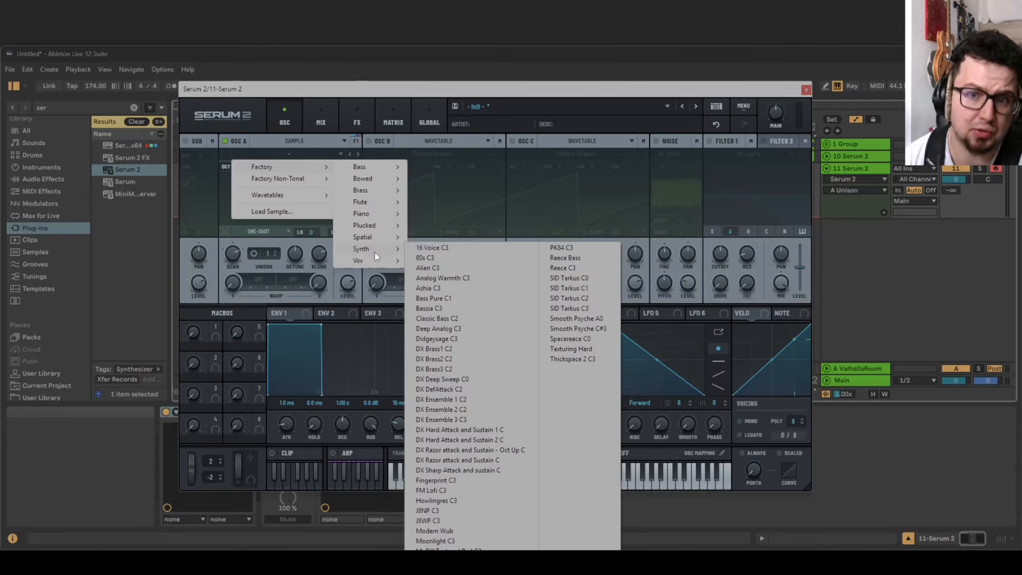
left_click(440, 247)
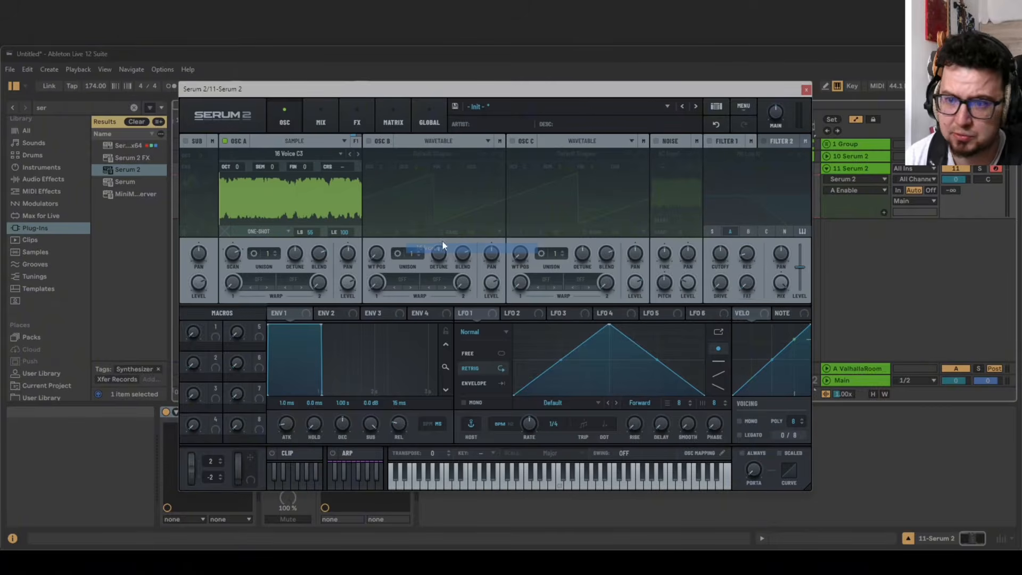
left_click(358, 153)
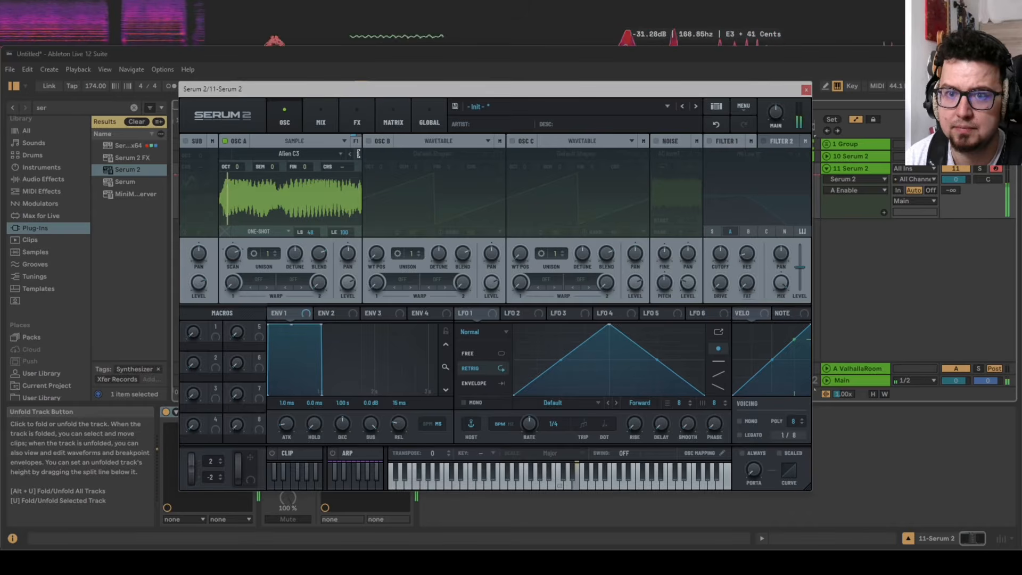
left_click(358, 154)
left_click(358, 154)
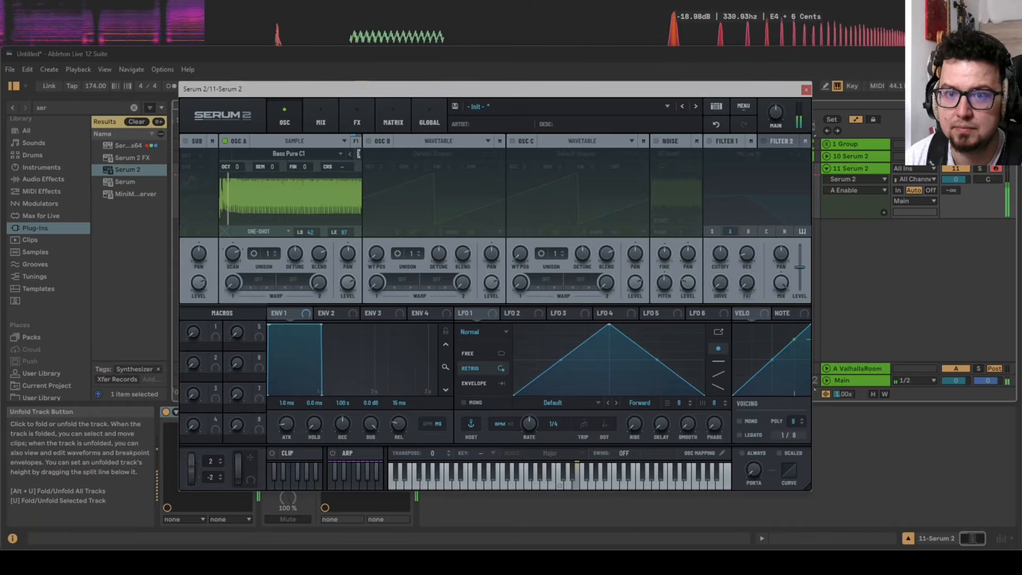
left_click(357, 153)
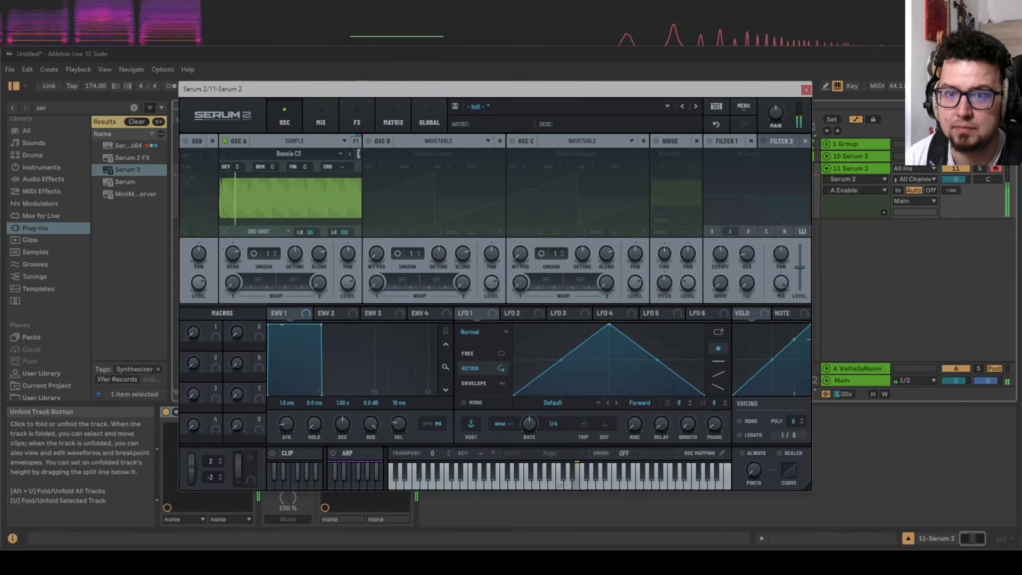
left_click(358, 154)
Load the factory Spatial sample Ambience 130 Galactic Loop into oscillator A and advance through the samples to Chord Angeles
left_click(318, 155)
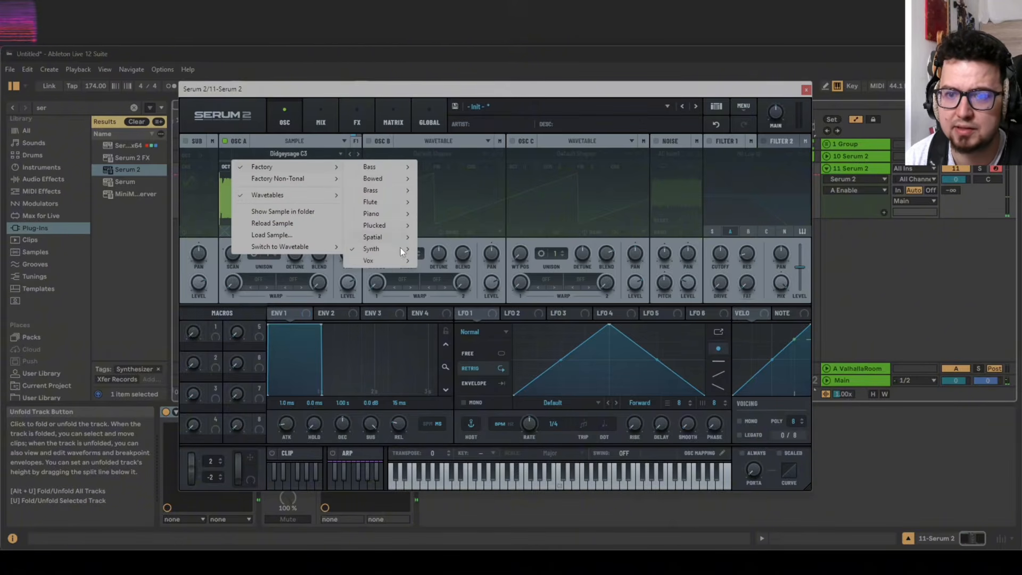
mouse_move(399, 249)
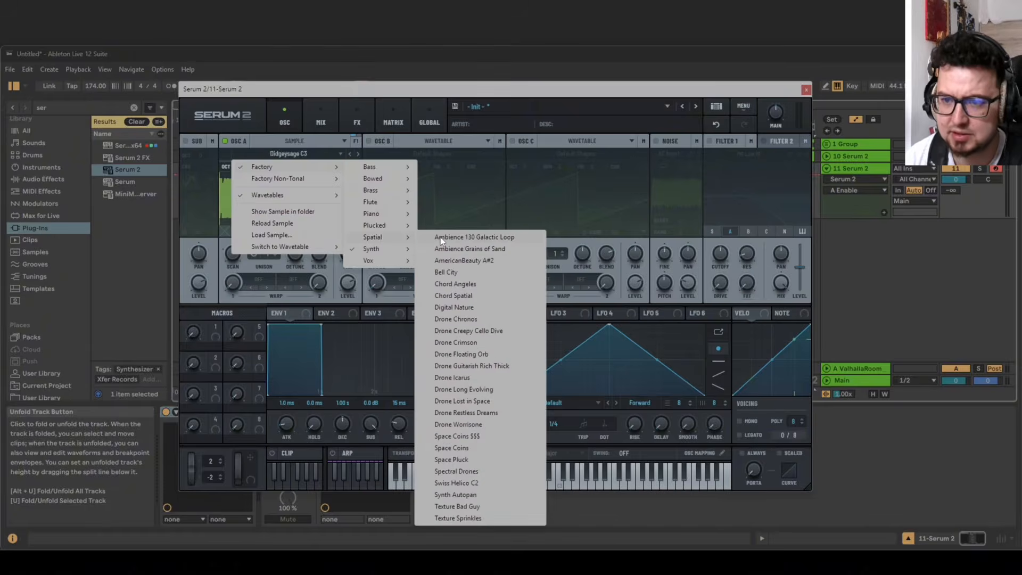
left_click(440, 237)
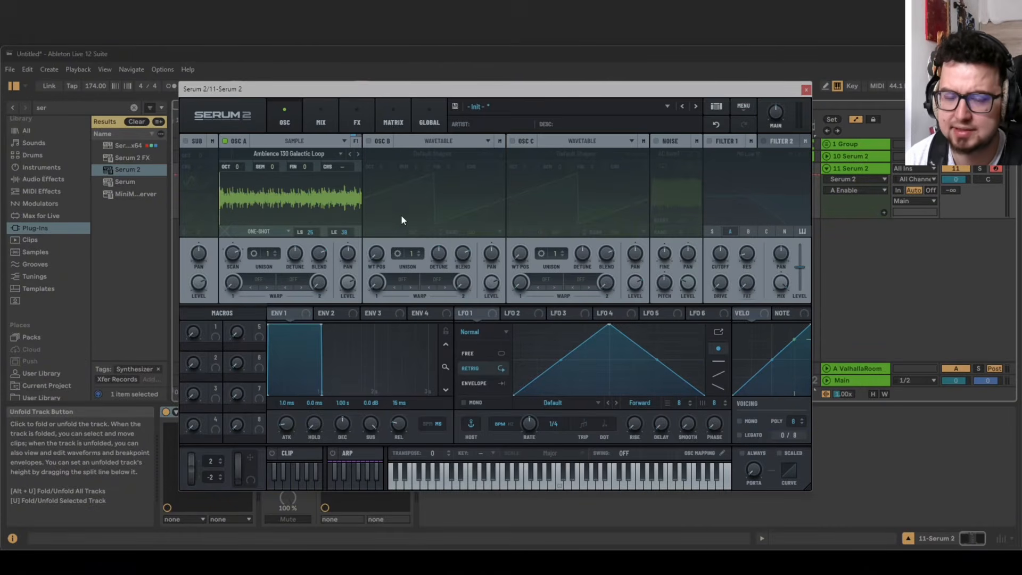
left_click(358, 156)
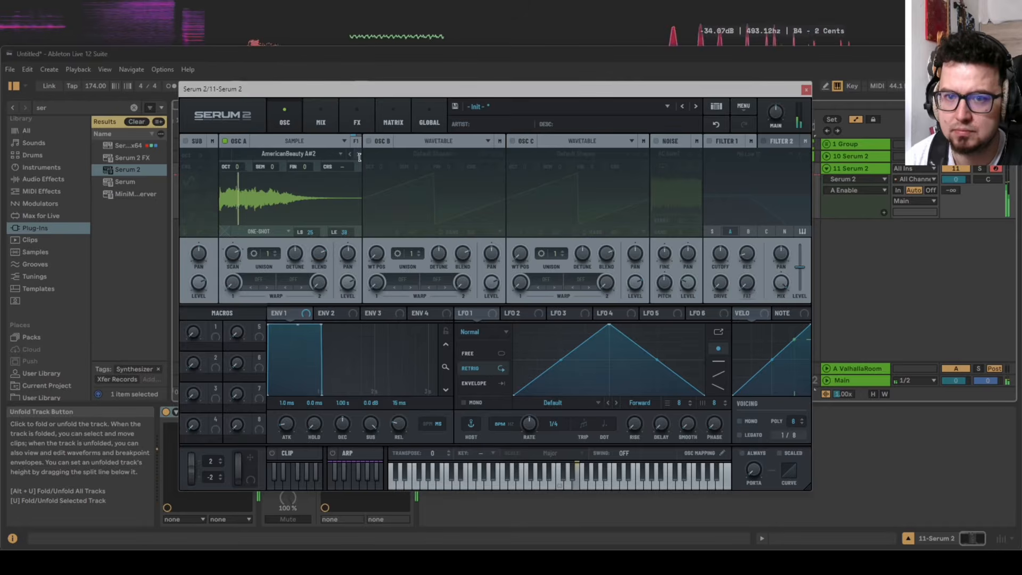
left_click(358, 155)
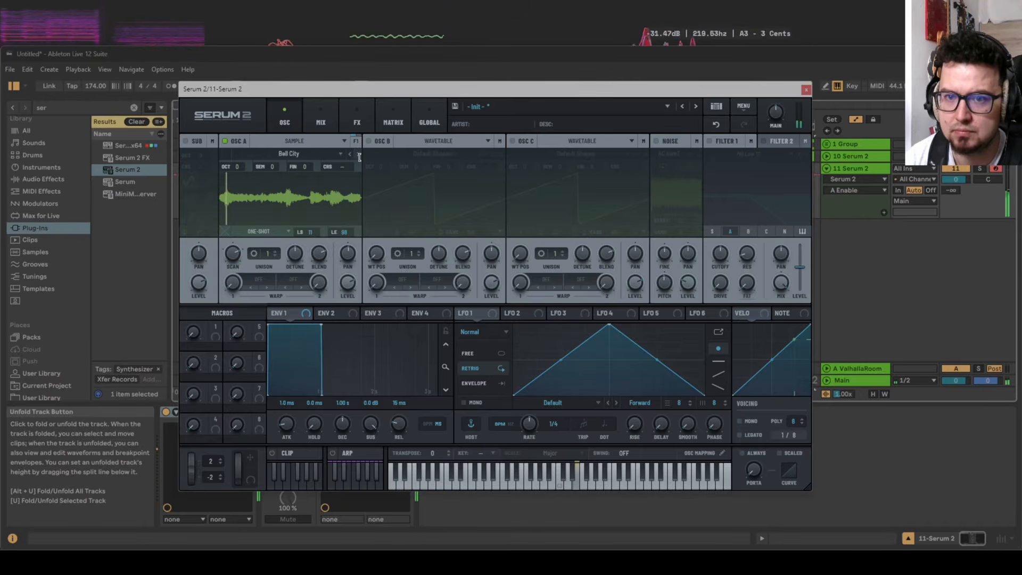
left_click(358, 156)
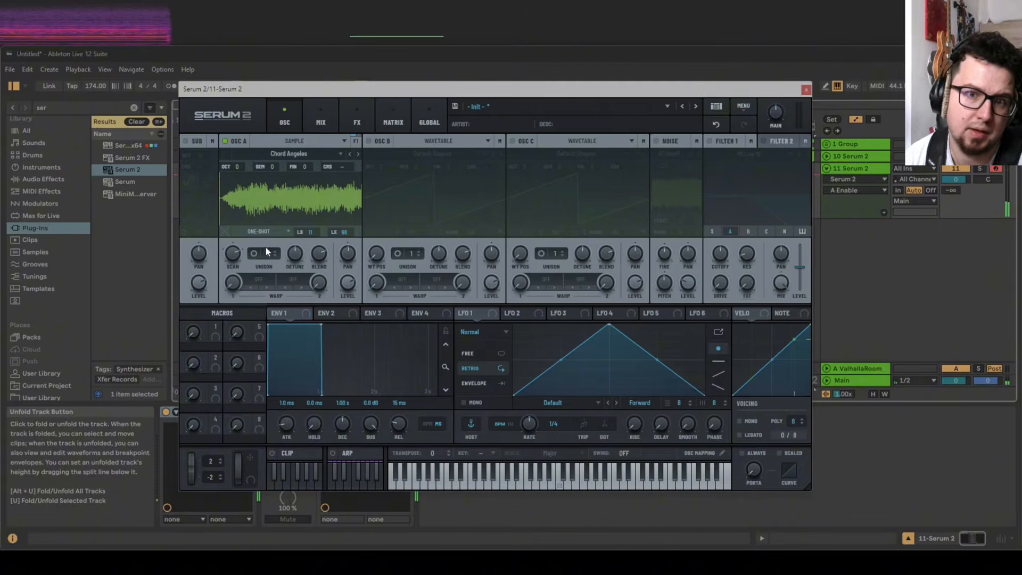
Set oscillator A's sample loop mode to Rev Loop and play a note to hear it
left_click(260, 232)
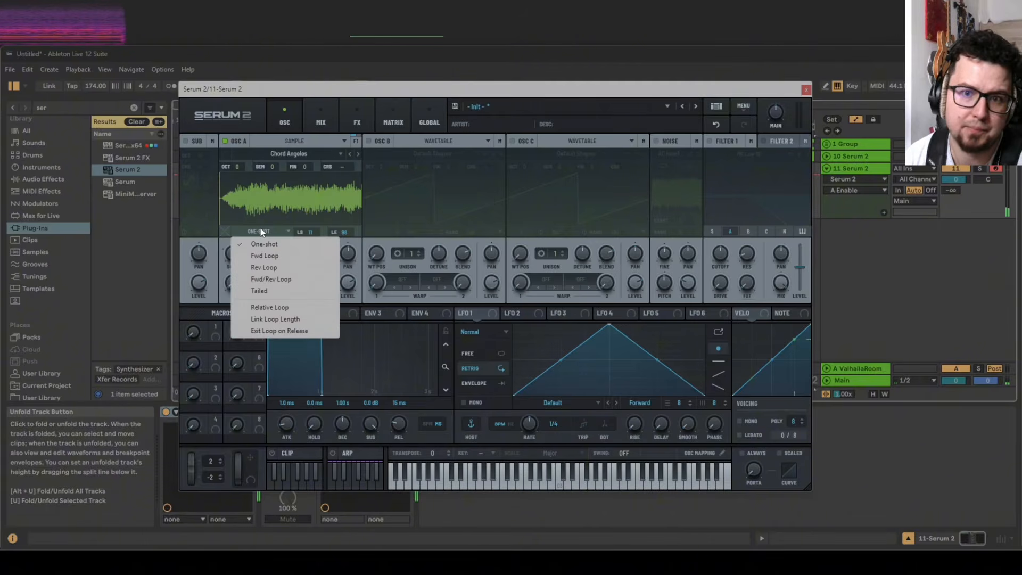
left_click(286, 266)
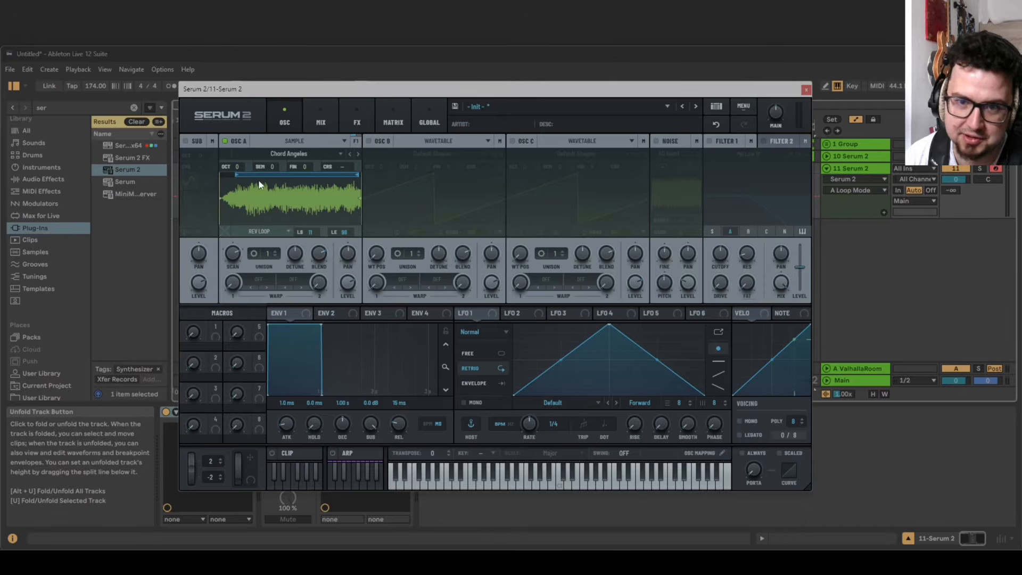
key("d")
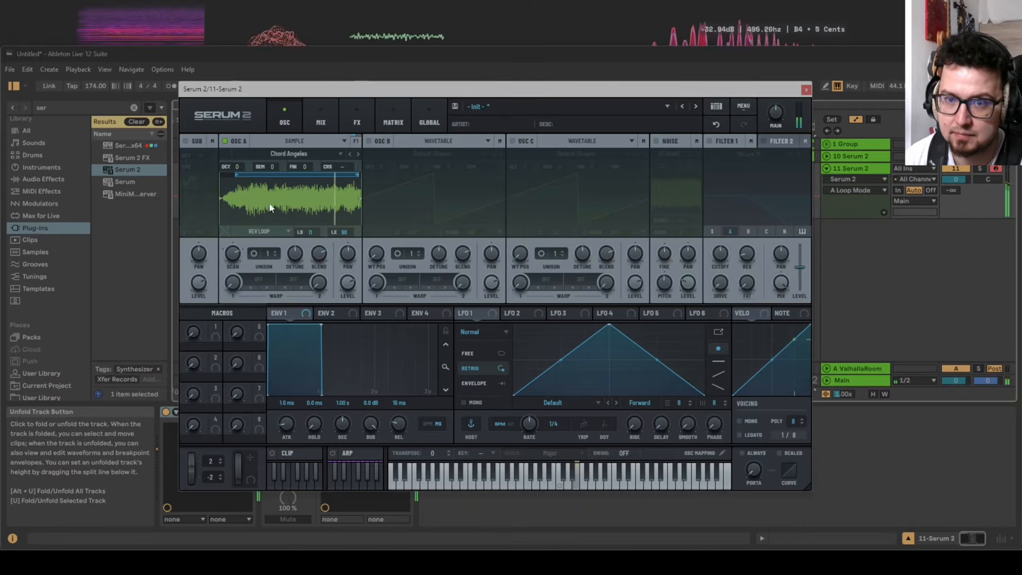
Raise oscillator A's loop crossfade to about 20% and play a note to hear the smoothed loop
left_click_drag(227, 231, 231, 217)
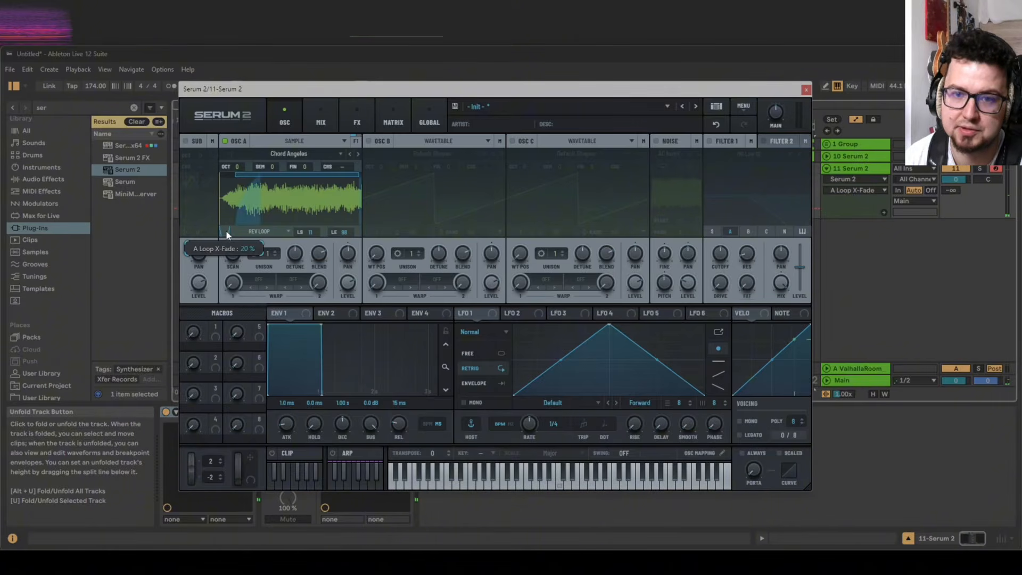
key("d")
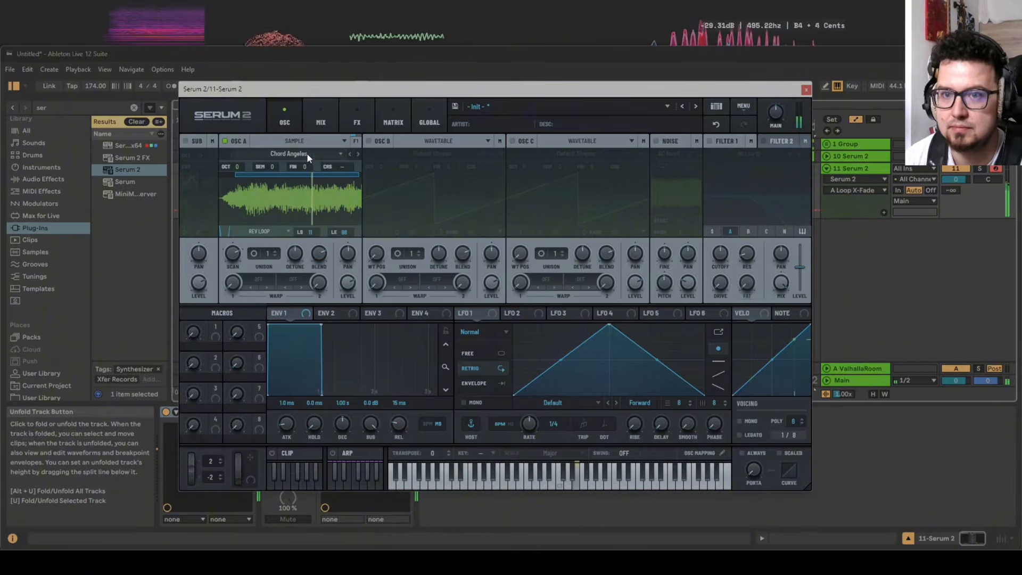
left_click(334, 127)
left_click(294, 127)
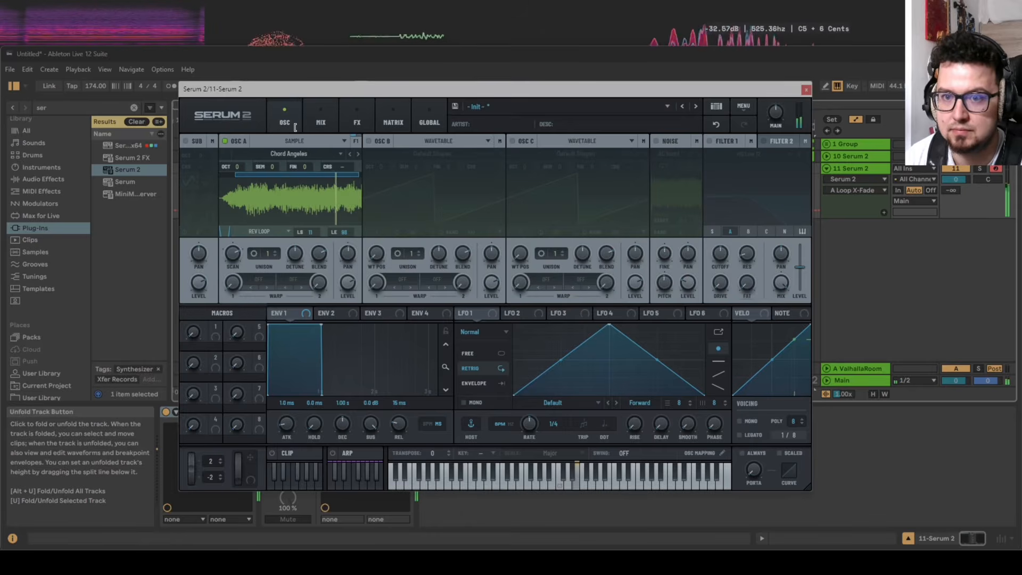
mouse_move(225, 227)
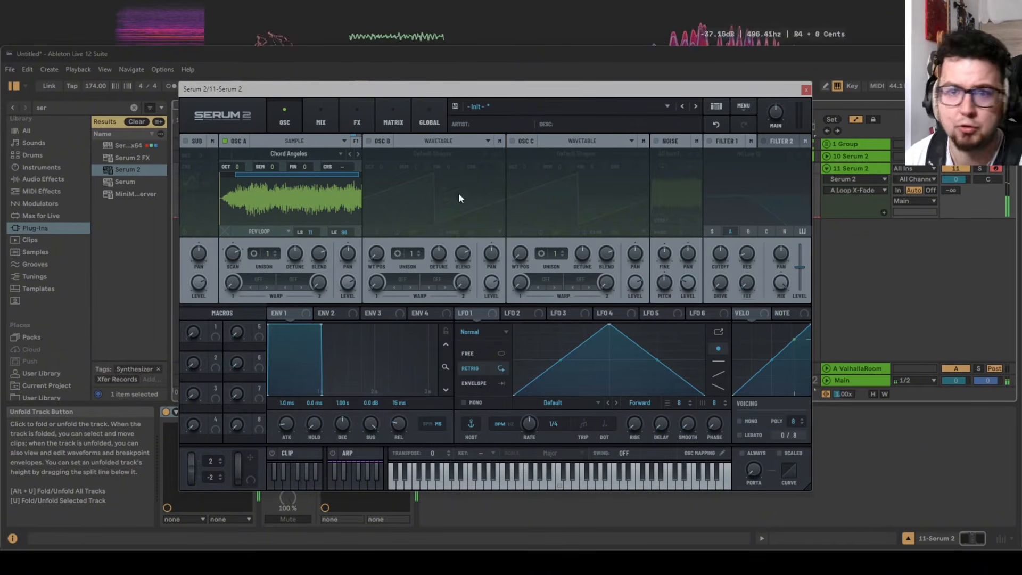
Load a factory Vox sample into oscillator A and audition the following samples up to Ahh Together
left_click(325, 155)
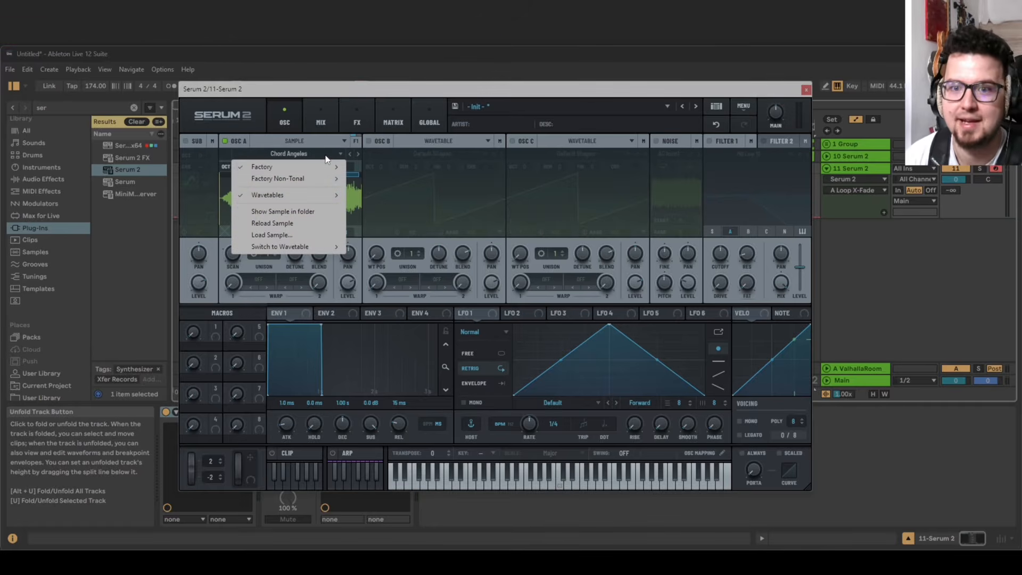
mouse_move(378, 236)
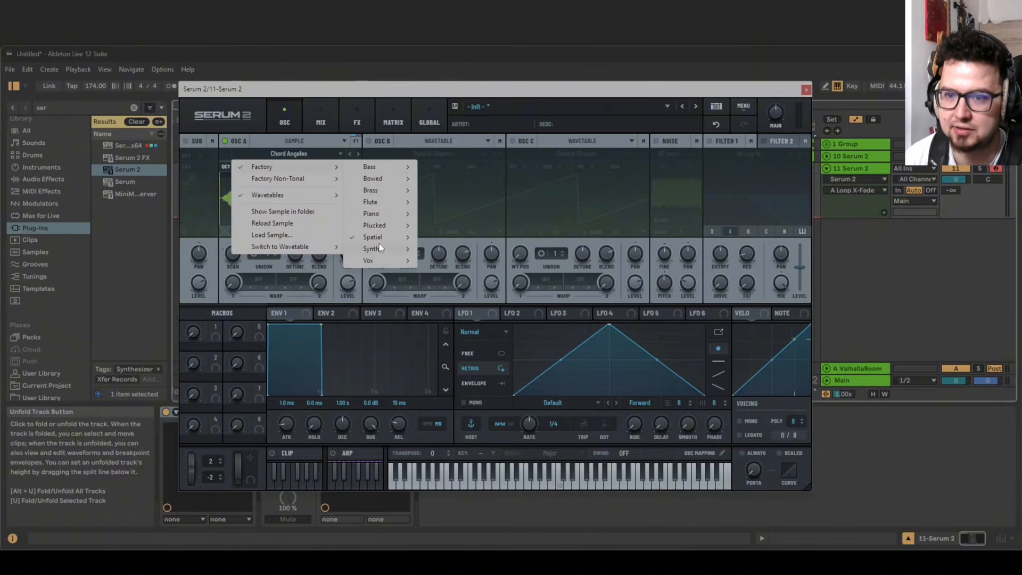
mouse_move(382, 261)
left_click(450, 260)
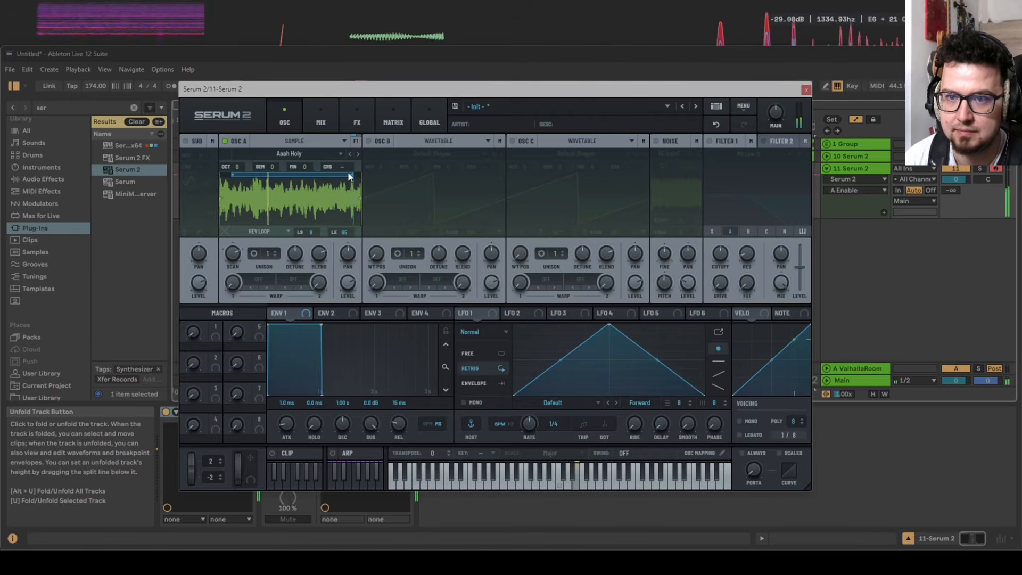
left_click(359, 154)
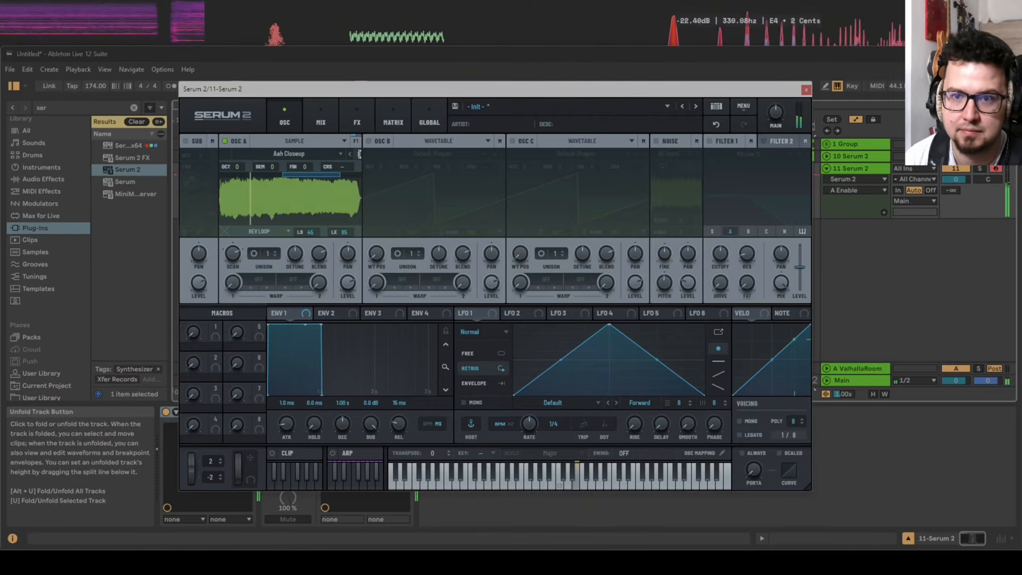
left_click(358, 154)
left_click(358, 154)
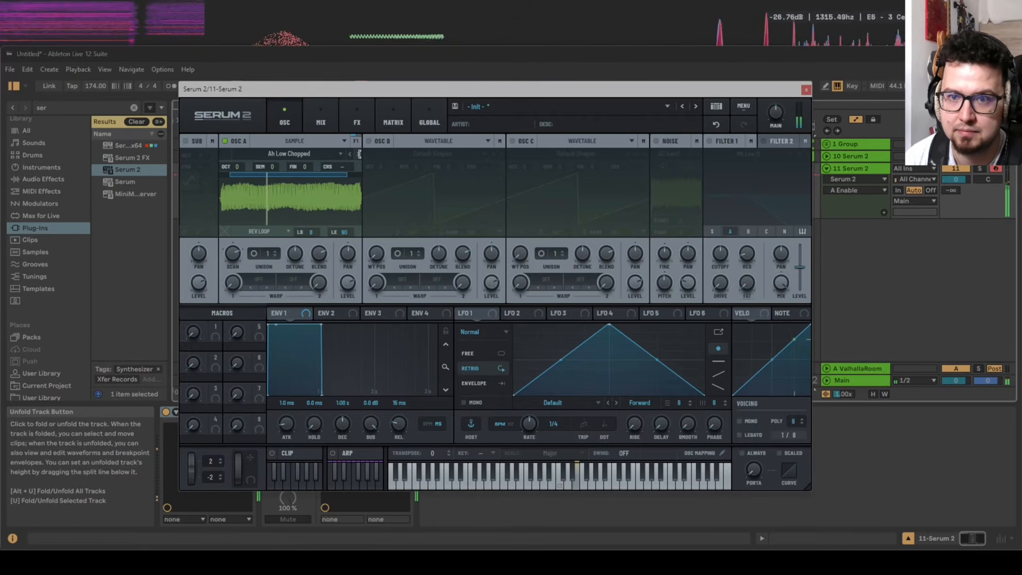
left_click(359, 154)
left_click(359, 154)
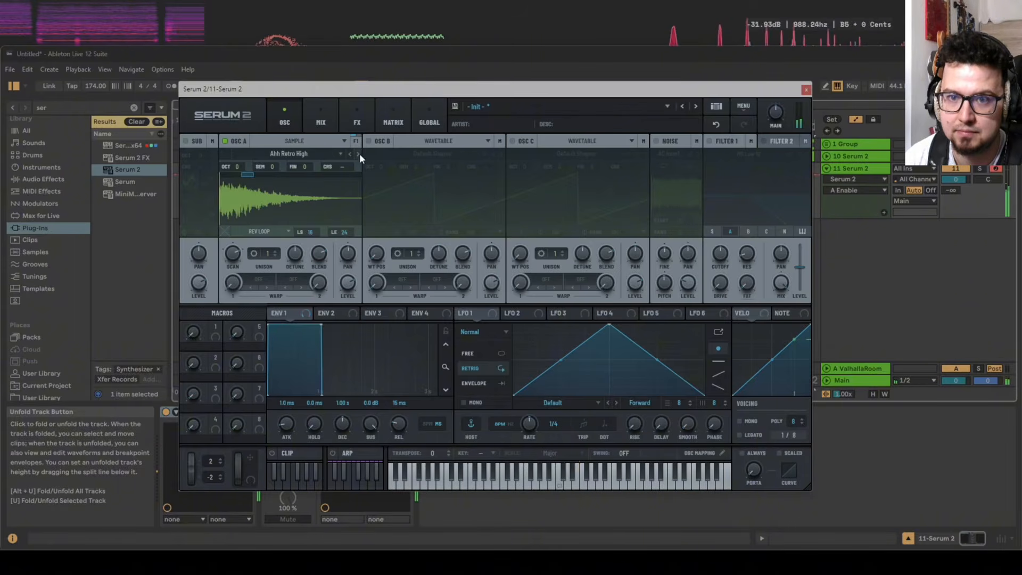
left_click(359, 154)
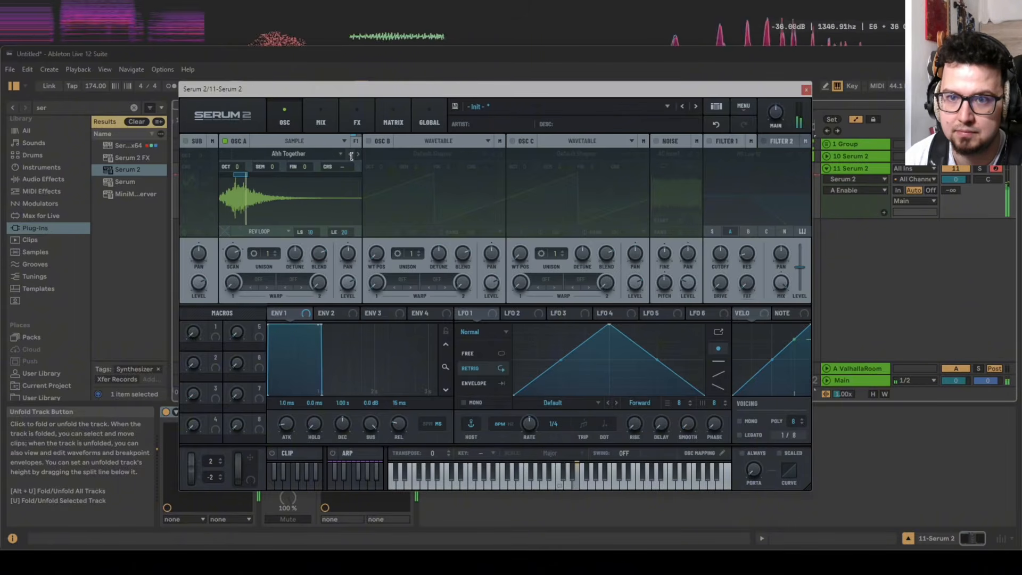
Go back through oscillator A's Vox samples to Aah High long
left_click(351, 155)
left_click(350, 155)
left_click(351, 155)
left_click(306, 154)
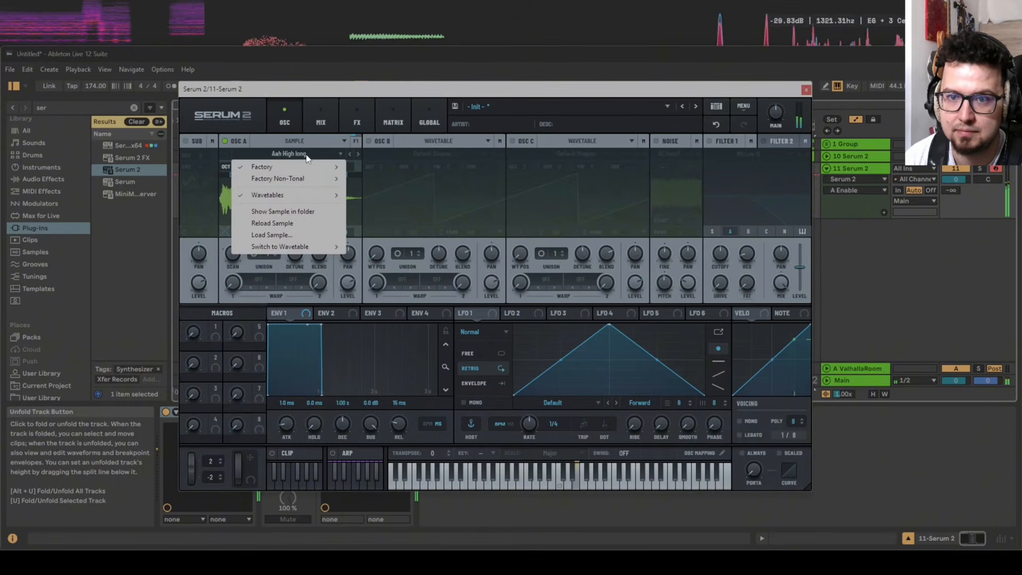
left_click(458, 101)
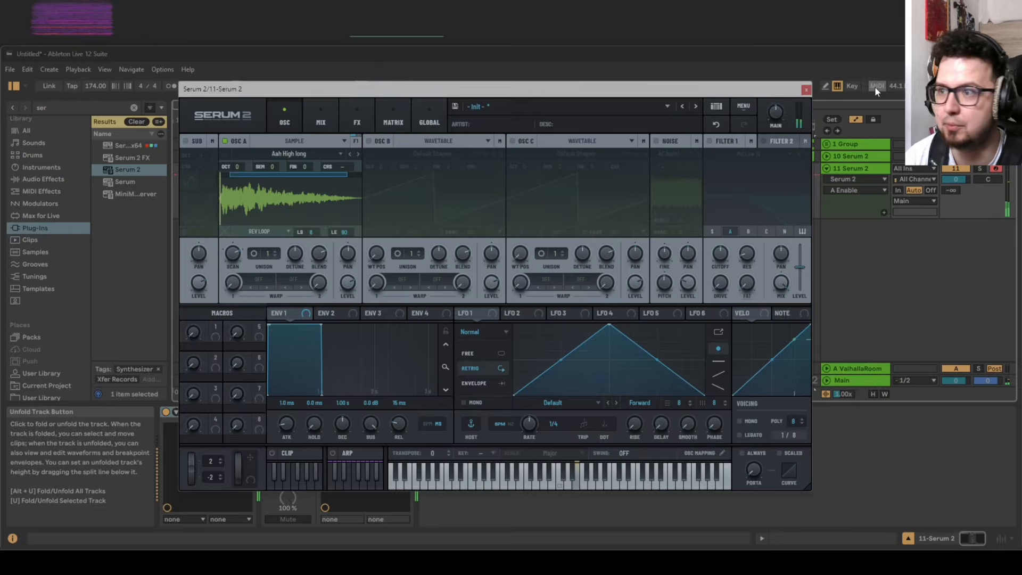
Hide the synth window and record a held E3 note as a MIDI clip from bar 5 on the 11 Serum 2 track
left_click(806, 90)
left_click(465, 89)
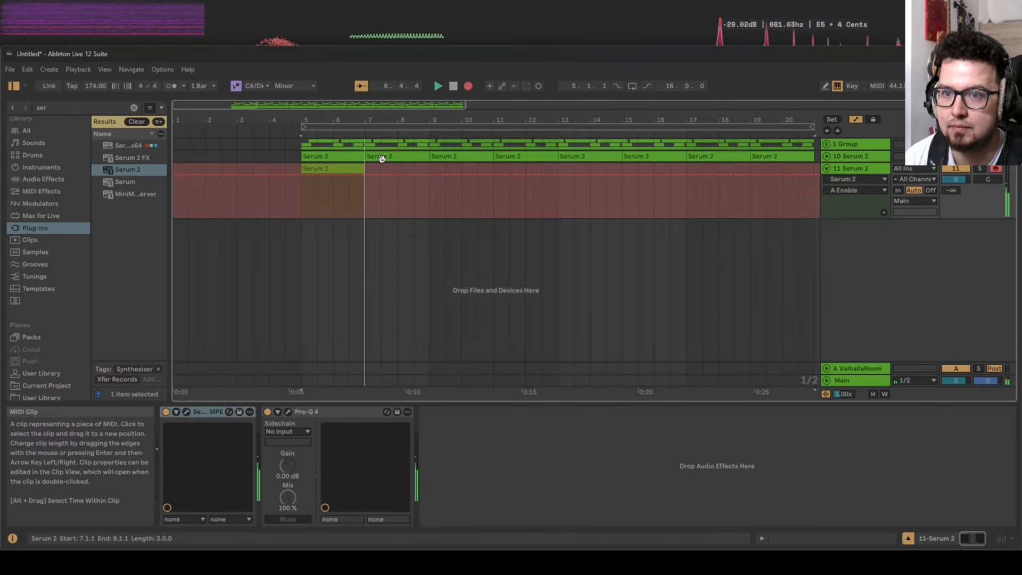
key("F9")
Reopen the Serum 2 window and shorten oscillator A's sample loop to a loop end of about 39
left_click(186, 412)
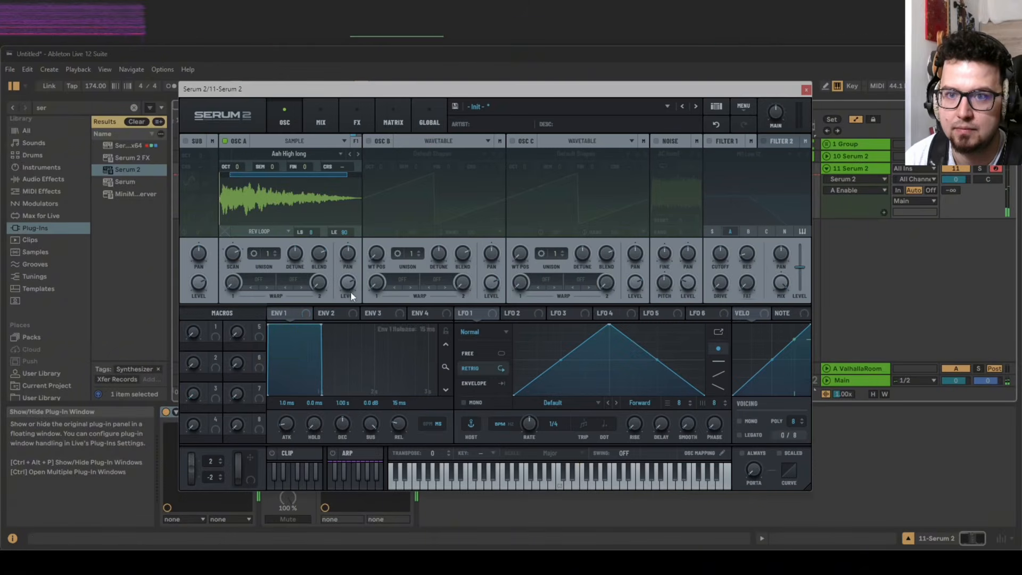
left_click_drag(346, 173, 274, 180)
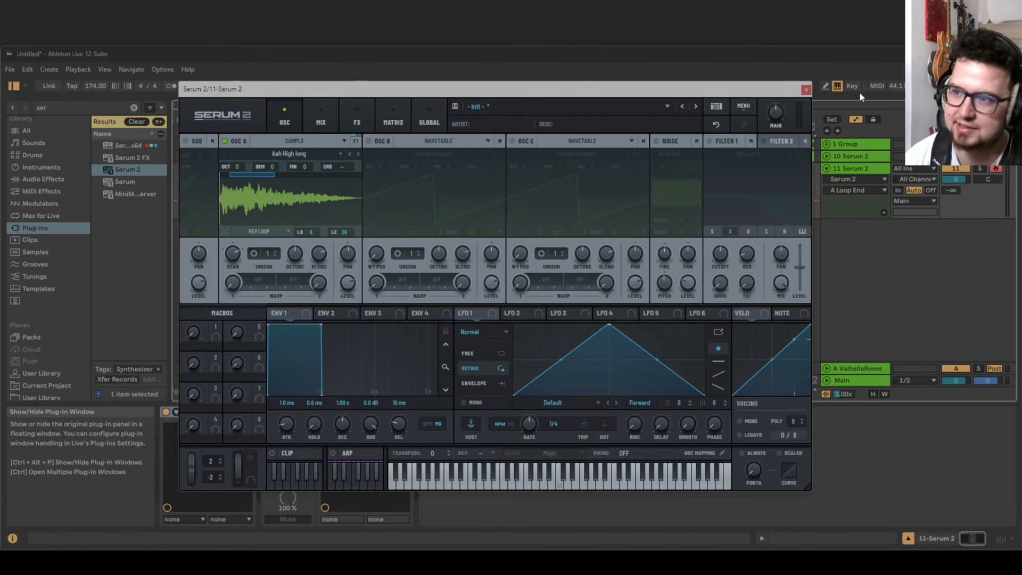
left_click(806, 90)
Extend the recorded clip to bar 9 and lengthen its E3 note to fill the clip
left_click(379, 180)
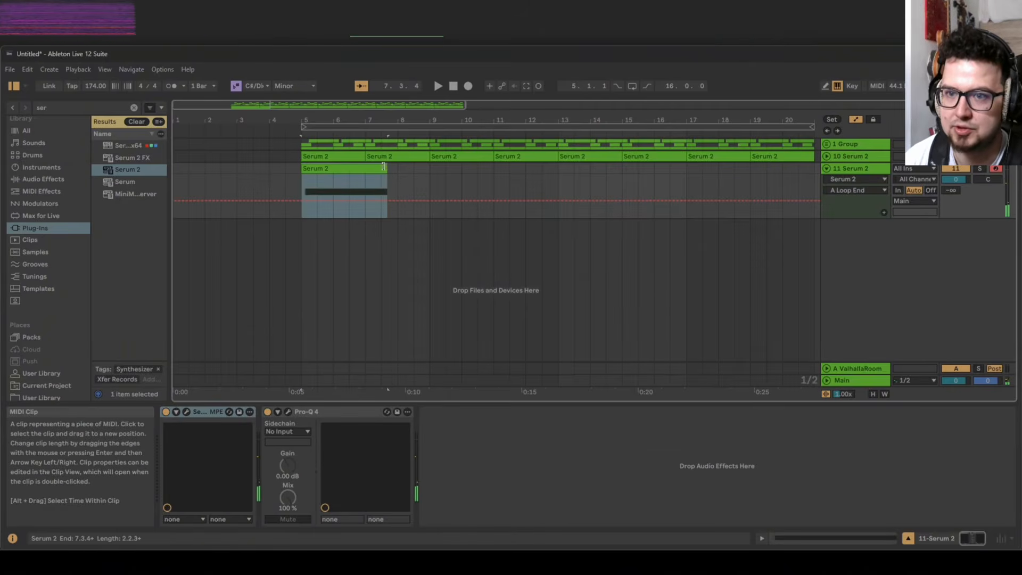
left_click_drag(387, 169, 427, 163)
double_click(384, 191)
left_click(347, 335)
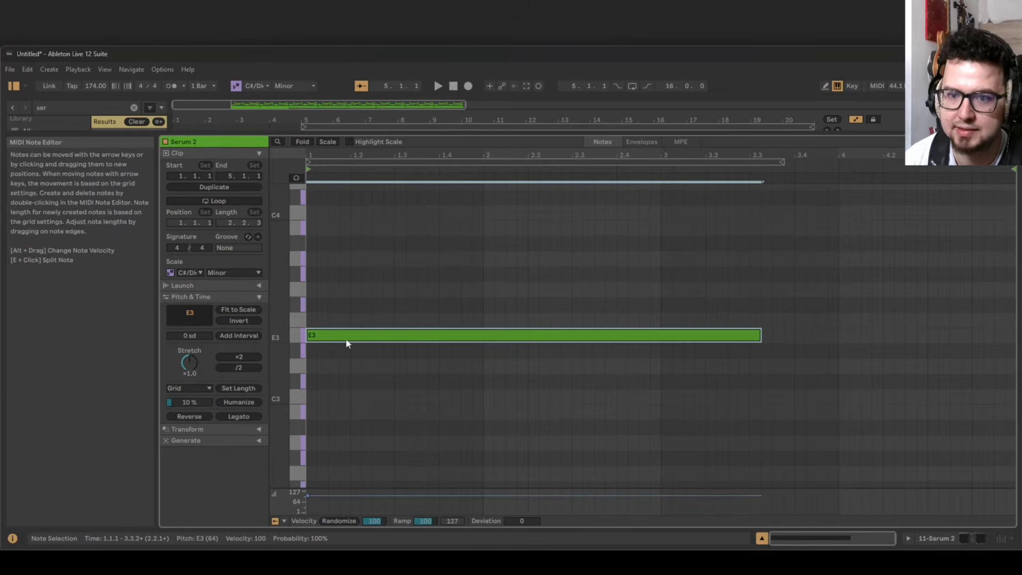
left_click_drag(759, 336, 963, 333)
key("shift+Tab")
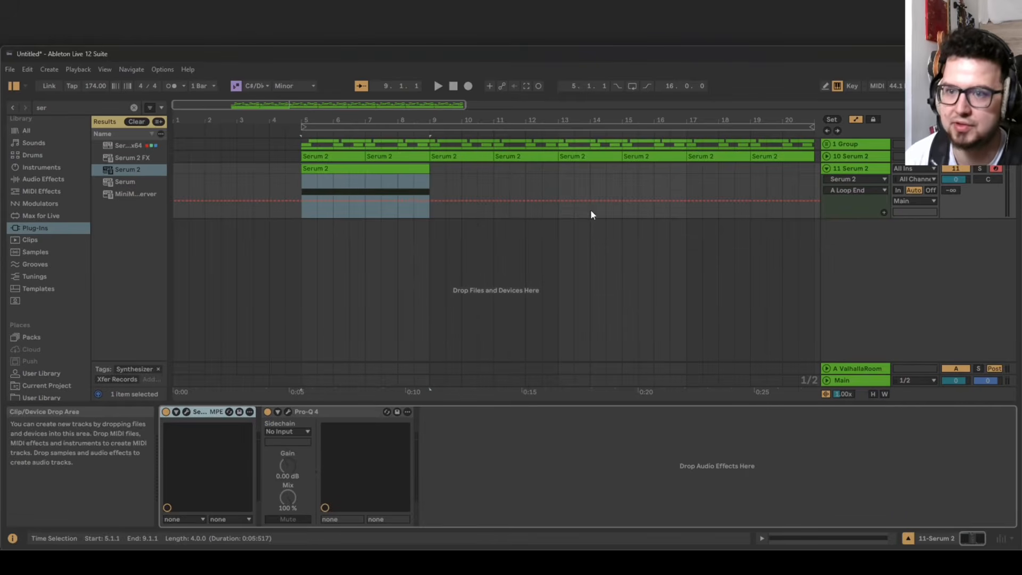
Solo the 11 Serum 2 track and stack full-length F#3, G3 and B3 notes above the clip's E3 note
left_click(978, 169)
key("space")
double_click(381, 170)
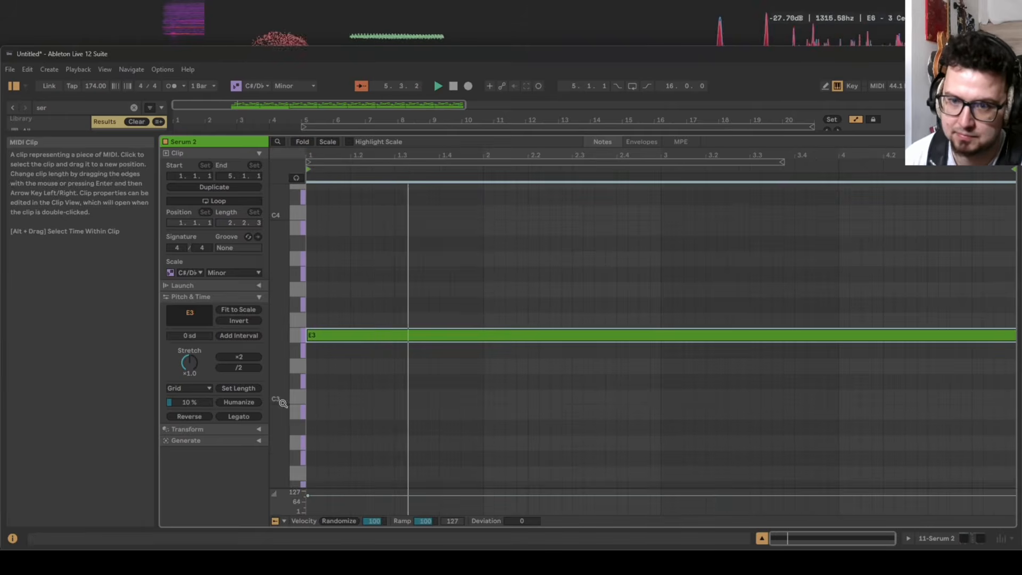
left_click_drag(283, 404, 283, 455)
key("space")
left_click(337, 387)
left_click_drag(338, 390, 354, 289)
key("space")
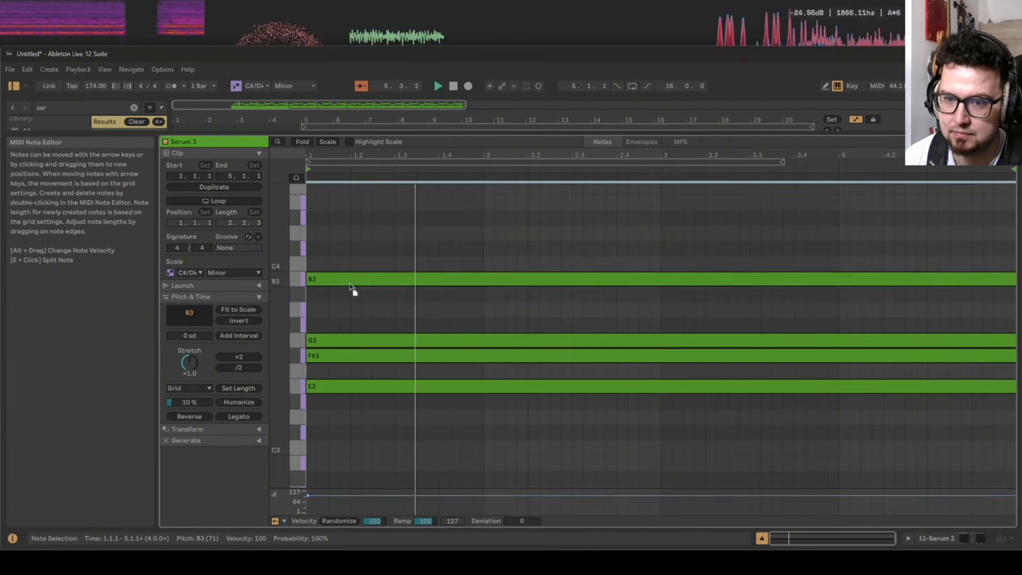
Start G3 at 1.3, shorten F#3 and G3 into a one-bar pattern, and repeat it across all four bars
left_click_drag(315, 348, 405, 343)
key("space")
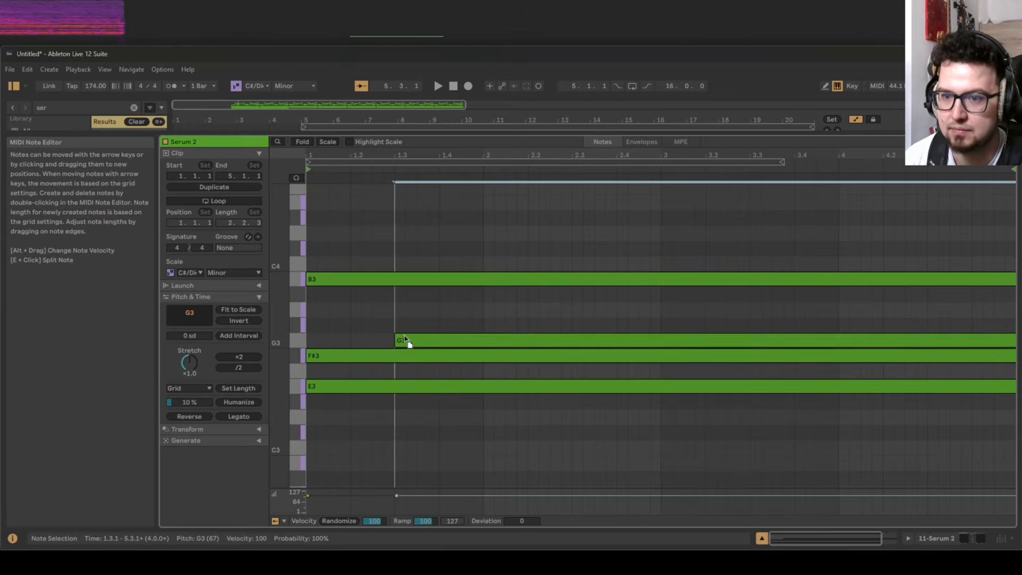
left_click_drag(934, 356, 469, 367)
left_click_drag(1014, 341, 472, 343)
left_click(343, 356, "shift")
left_click_drag(343, 355, 799, 357)
Add a four-bar D4 note above B3 while playing the clip
scroll(596, 349, "up", 1)
left_click_drag(349, 318, 354, 286)
key("space")
key("Up")
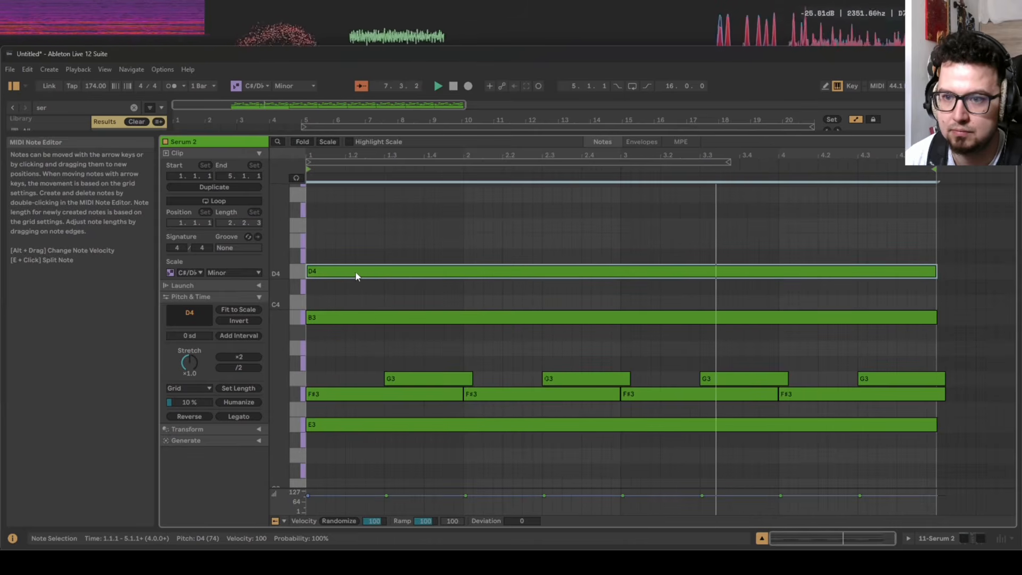
Add a four-bar C3 bass note below E3 and play back the resulting chord
scroll(347, 294, "up", 2)
scroll(352, 297, "down", 6)
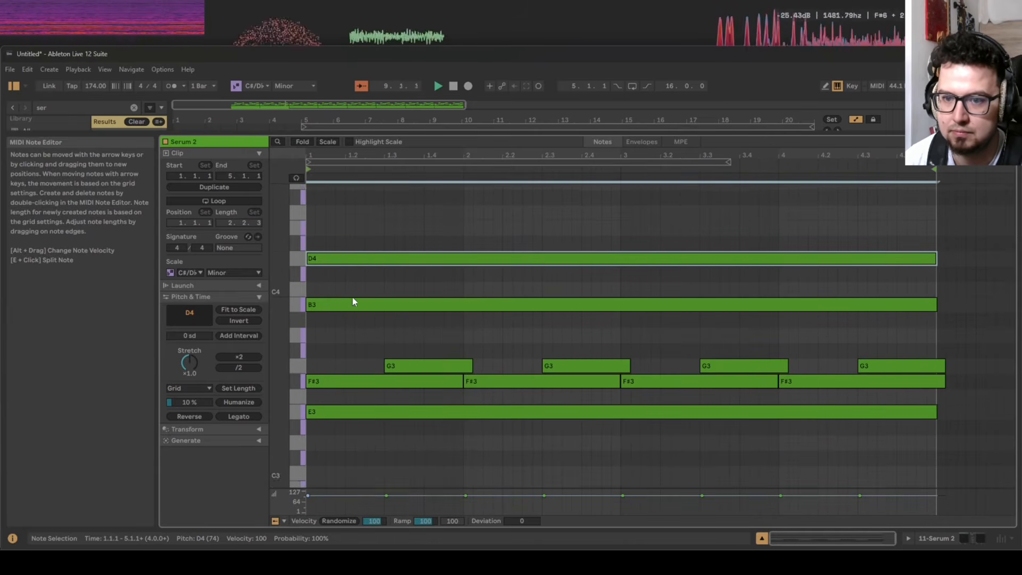
left_click_drag(367, 358, 339, 371)
scroll(346, 389, "down", 1)
key("space")
key("space")
key("shift+Tab")
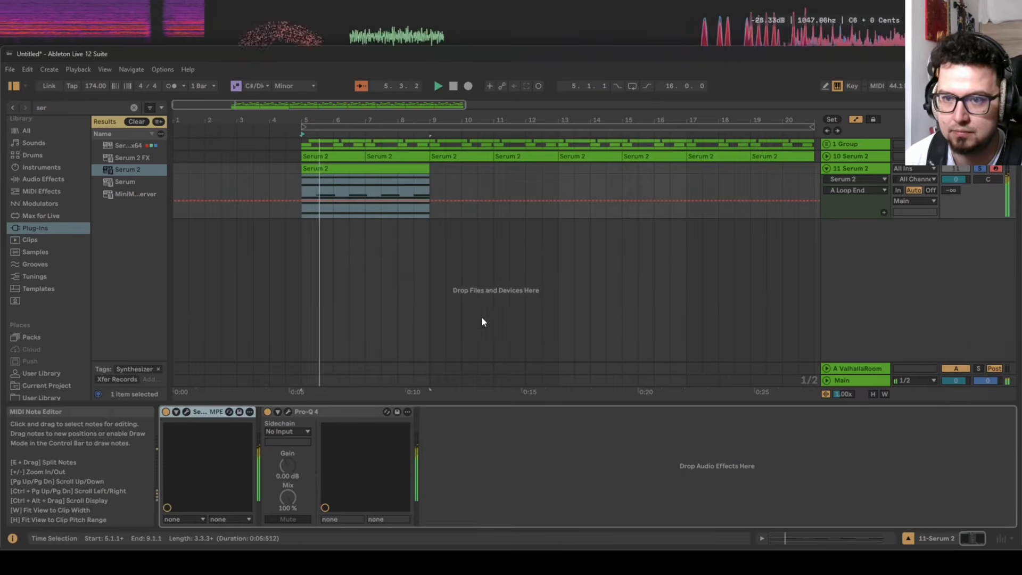
key("space")
Extend the clip to bar 13 and copy the notes from C3 to B3 into its second four bars
left_click_drag(428, 169, 357, 404)
key("shift+Tab")
left_click_drag(718, 193, 321, 417)
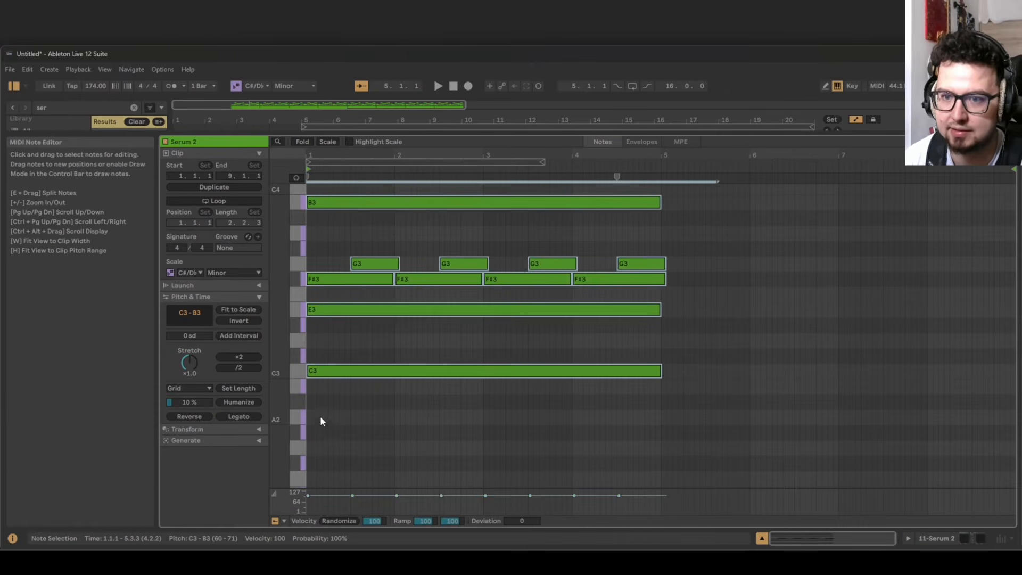
left_click_drag(433, 372, 713, 378)
scroll(677, 384, "down", 2)
Move the copied C3 bass note in the second four bars down to A#2
left_click(690, 364)
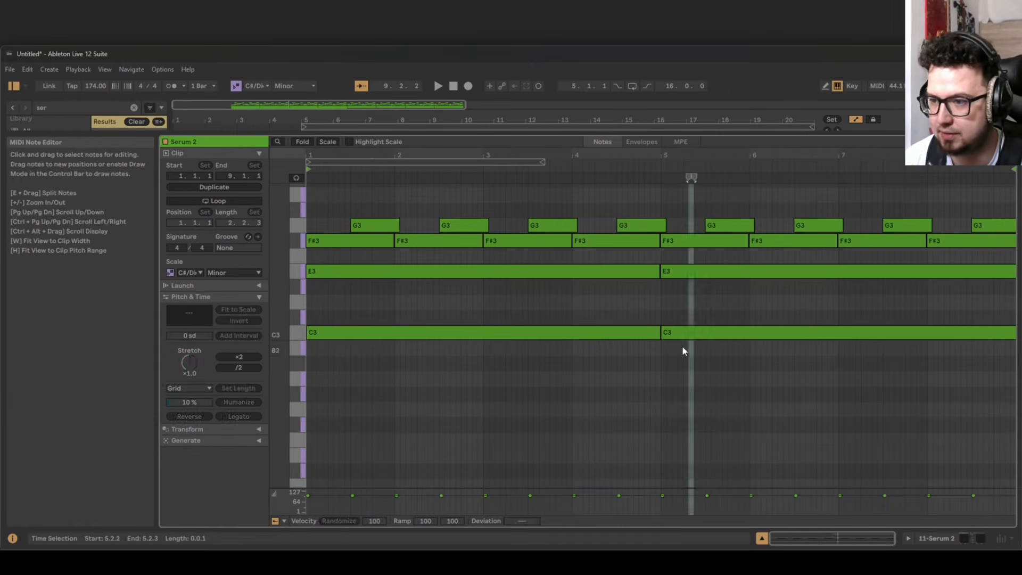
left_click_drag(681, 337, 679, 366)
key("shift+Tab")
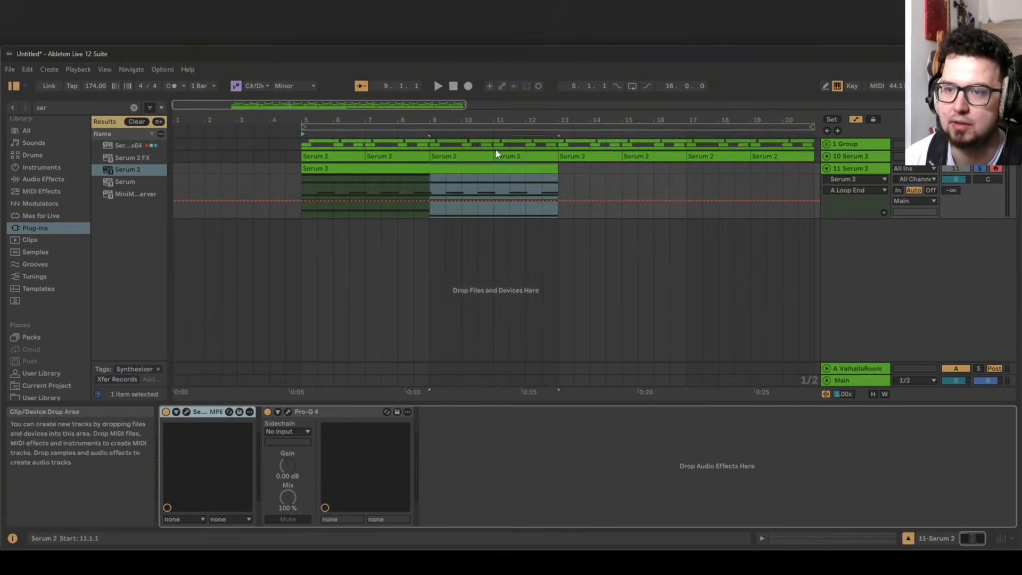
Extend the clip to bar 21 and copy the whole eight-bar pattern into its second half
scroll(541, 169, "down", 3)
left_click(326, 167)
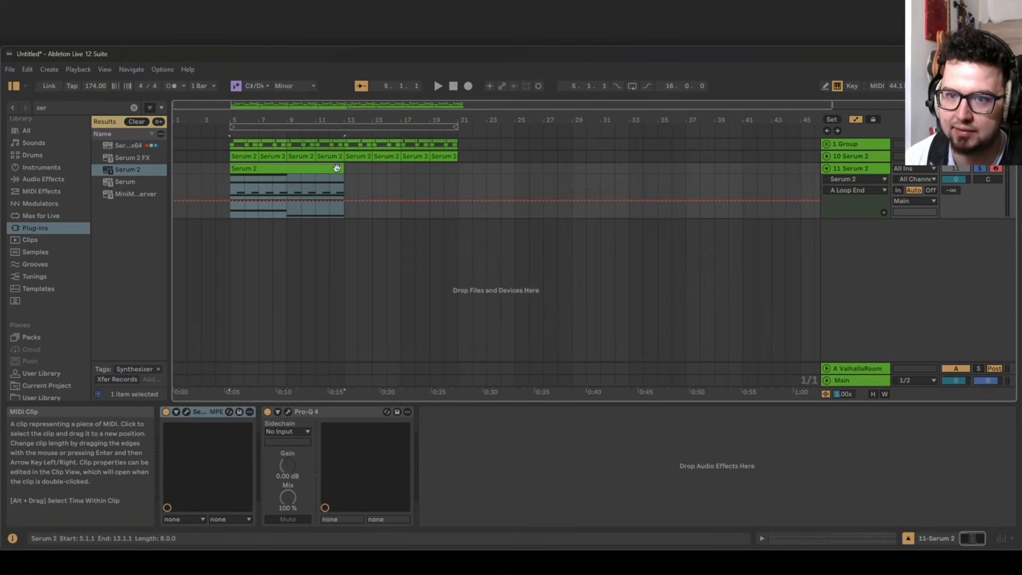
left_click_drag(360, 170, 457, 168)
key("shift+Tab")
scroll(707, 228, "up", 3)
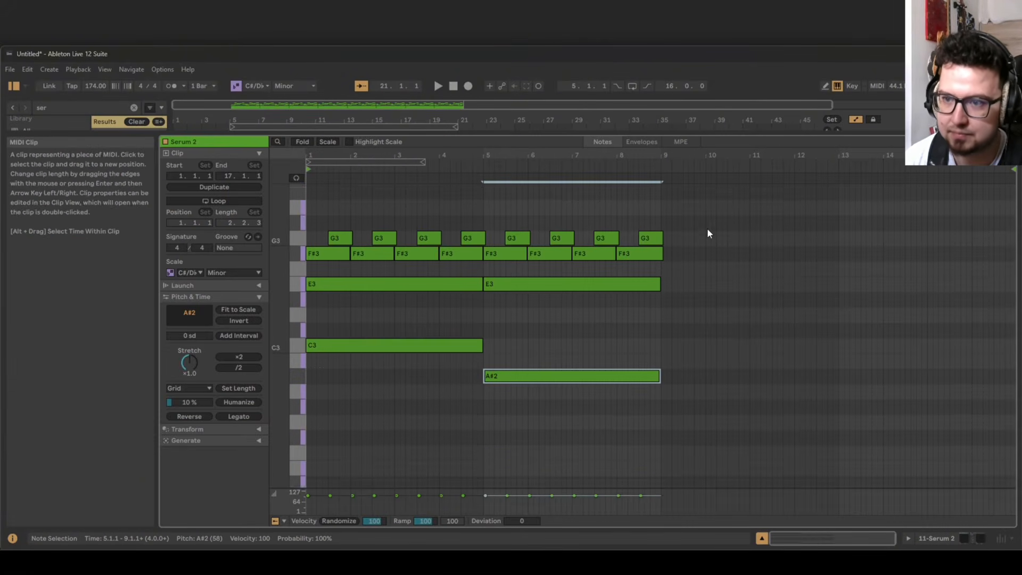
scroll(708, 227, "up", 1)
left_click_drag(719, 211, 296, 489)
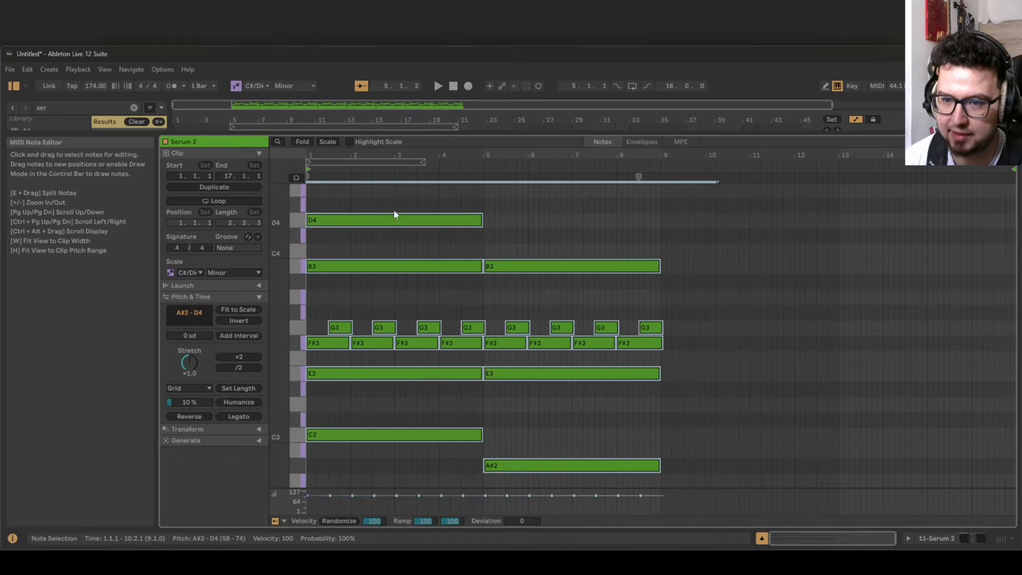
left_click_drag(392, 212, 702, 230)
Lengthen the first D4 note to span the whole clip and start playback
left_click(569, 225)
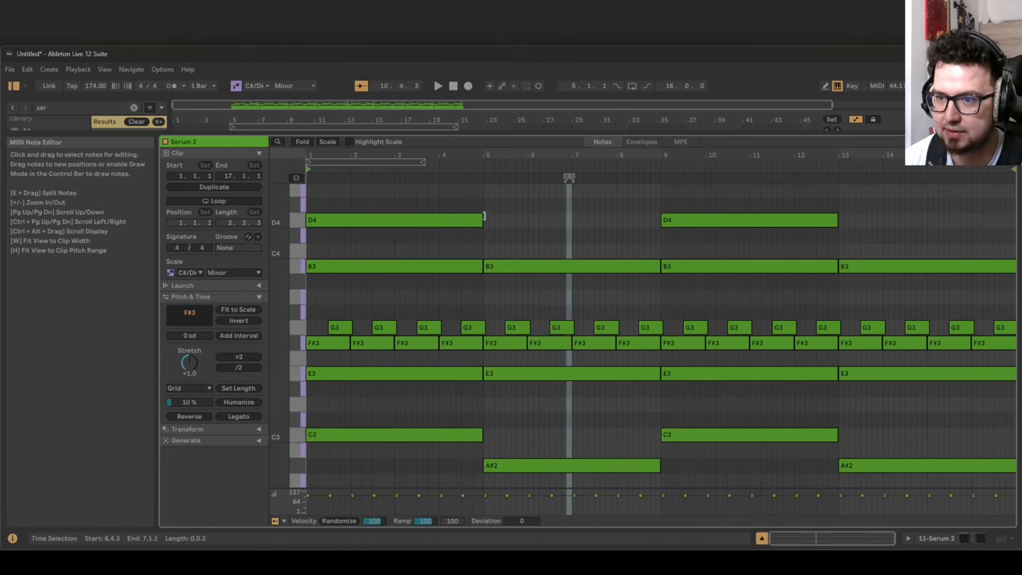
left_click_drag(482, 220, 1016, 224)
scroll(634, 305, "down", 2)
key("space")
scroll(570, 404, "down", 1)
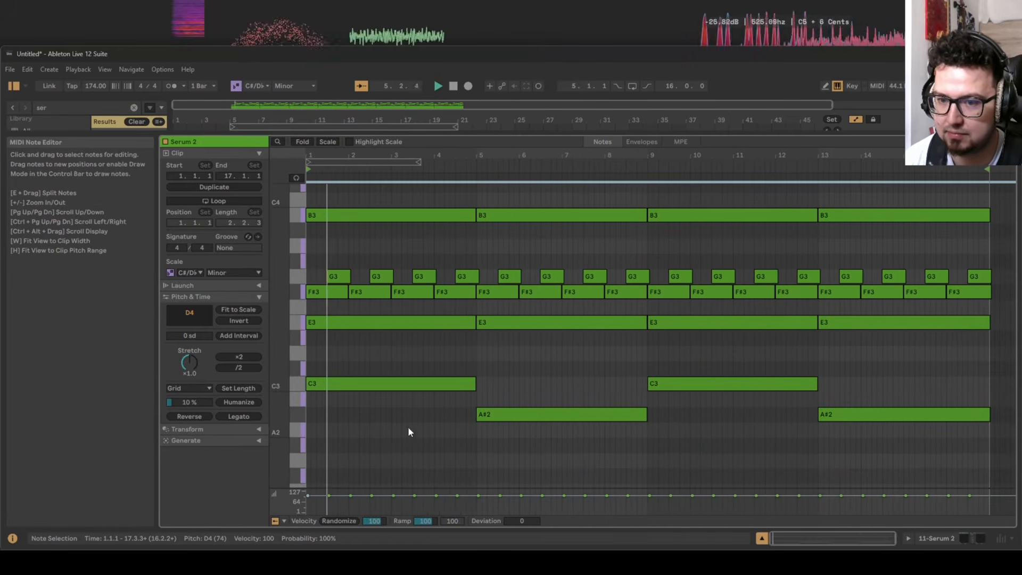
Change the bass notes to A2 at clip bar 5, E2 at bar 9 and D2 at bar 13
left_click(497, 419)
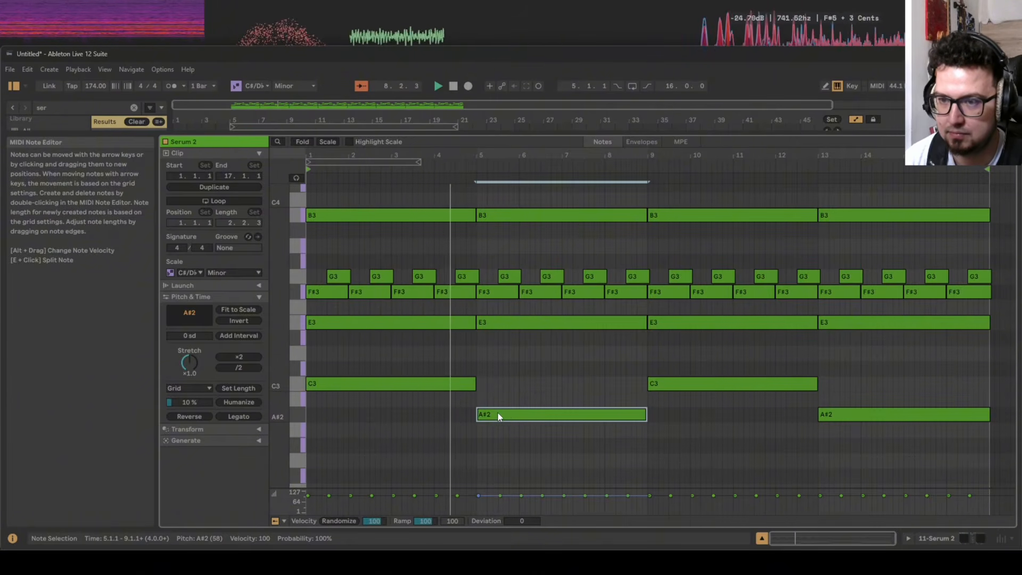
key("Down")
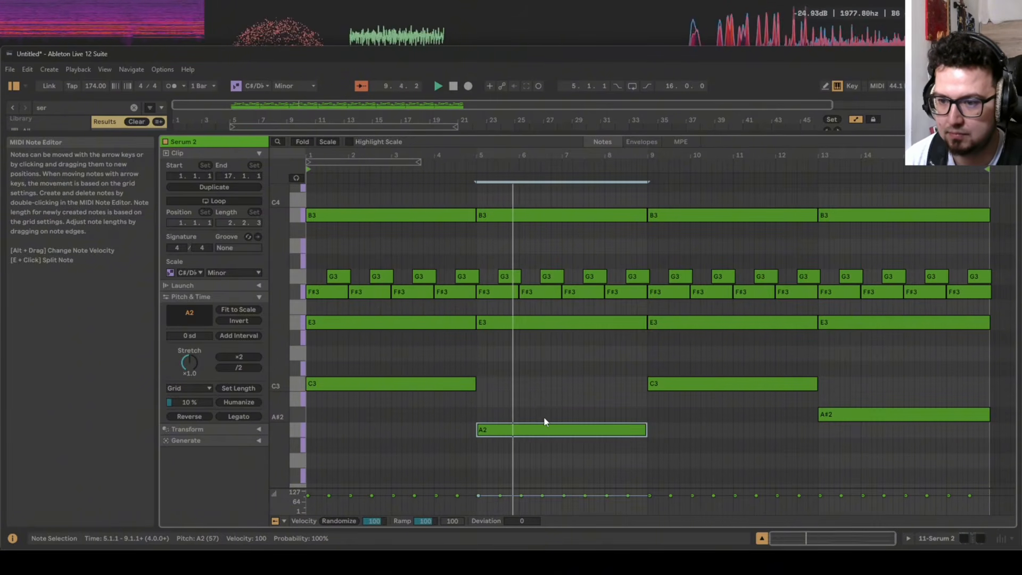
left_click_drag(667, 384, 669, 466)
key("Down")
scroll(669, 440, "down", 1)
left_click(640, 368)
scroll(850, 350, "down", 2)
left_click_drag(838, 312, 828, 435)
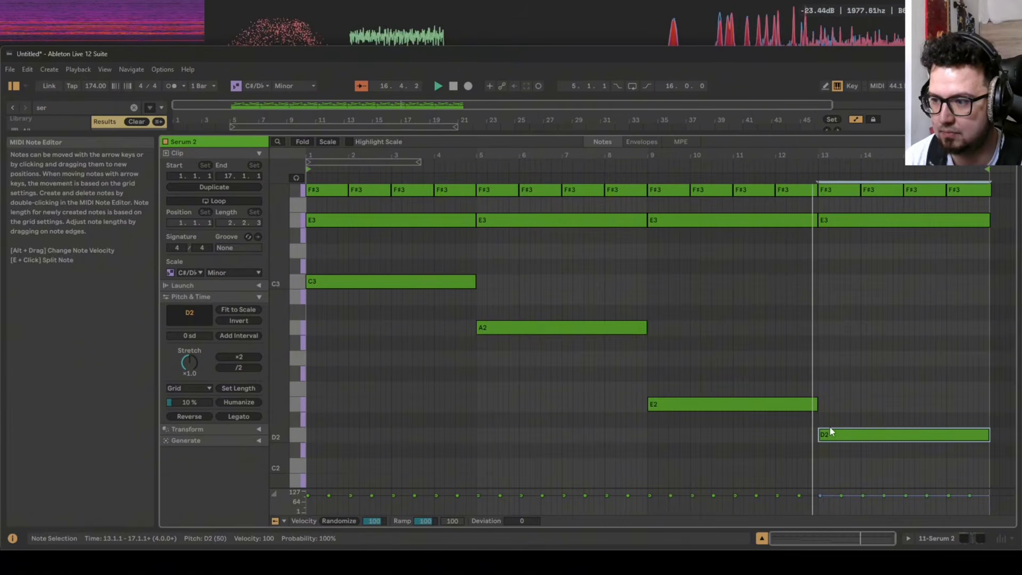
Copy the four bass notes down an octave, aligned with the originals, and play the clip
left_click_drag(939, 260, 411, 485)
key("space")
left_click_drag(327, 281, 346, 407)
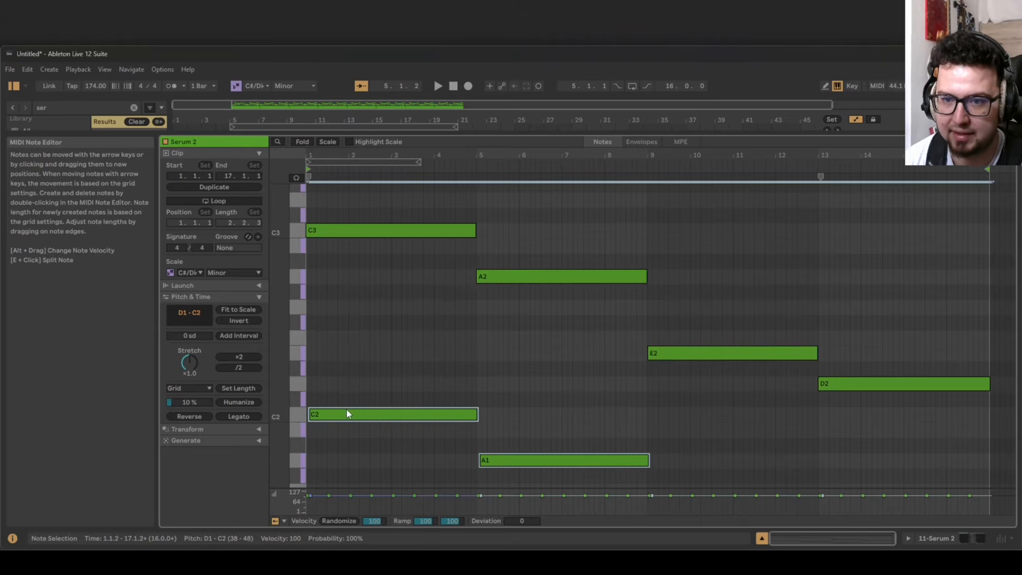
scroll(455, 356, "down", 3)
key("space")
key("Left")
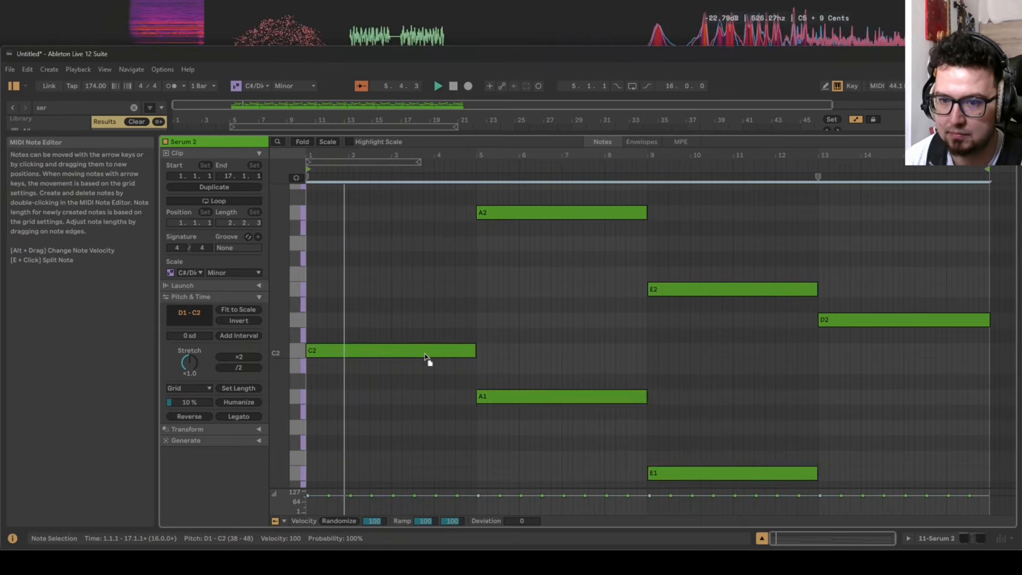
Lower the C2 bass note in the first four bars by an octave to C1
scroll(481, 344, "down", 2)
left_click(424, 312)
key("space")
left_click(394, 288)
key("shift+Down")
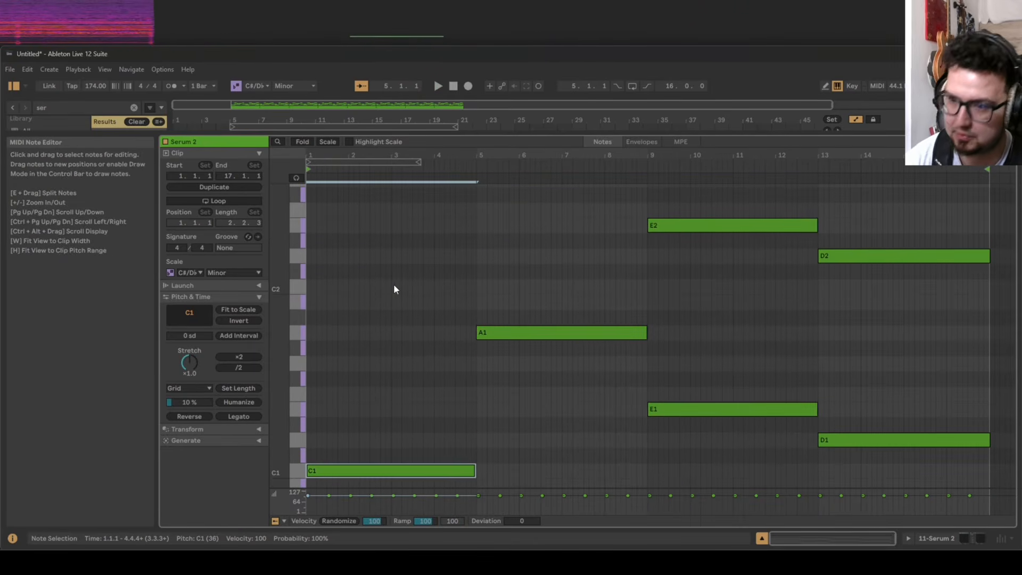
Lower the A1 bass note at clip bar 5 by an octave to A0 and play it back in the arrangement
left_click(557, 315)
key("shift+Down")
key("space")
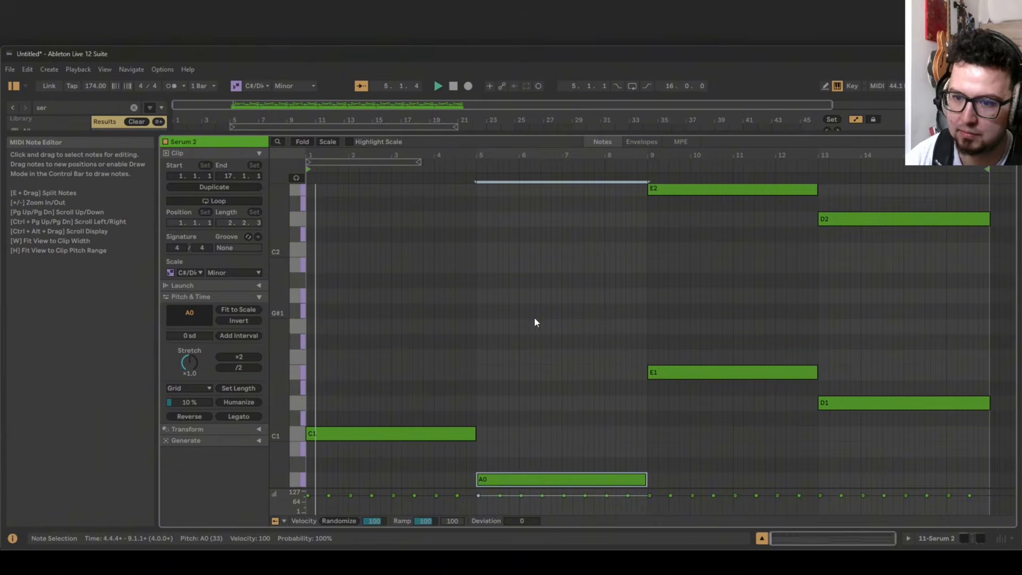
scroll(527, 344, "down", 2)
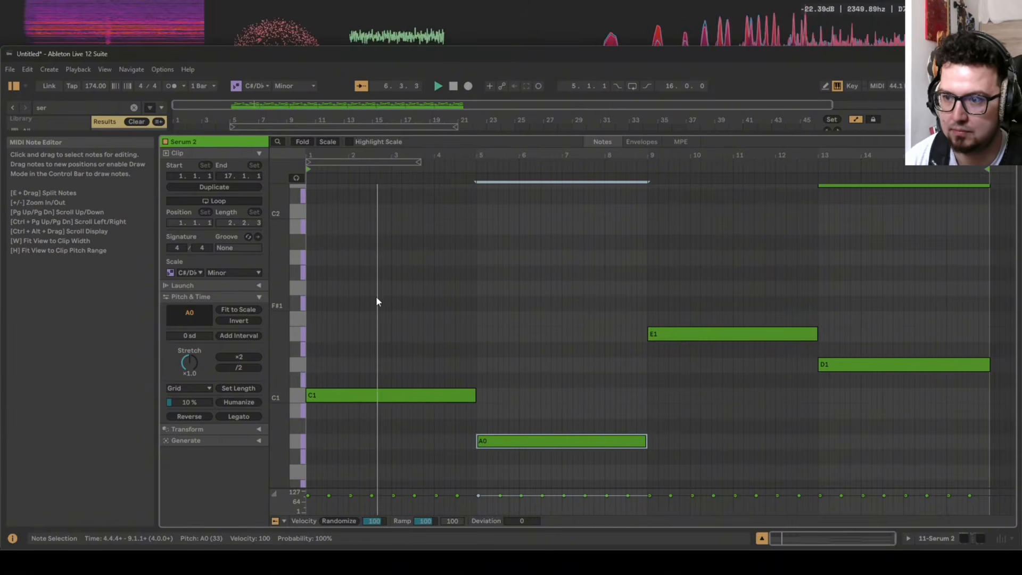
key("shift+Tab")
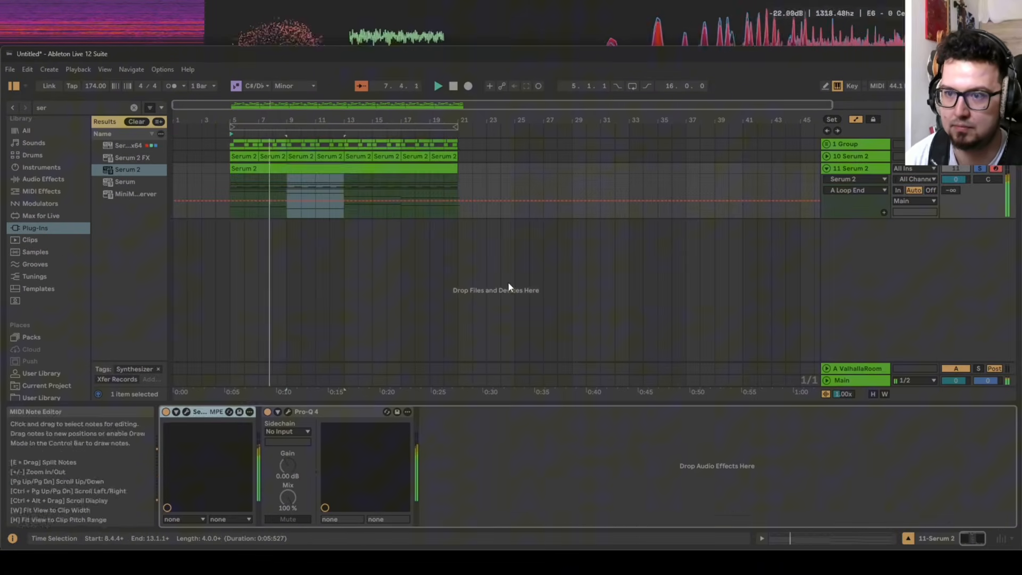
left_click(397, 180)
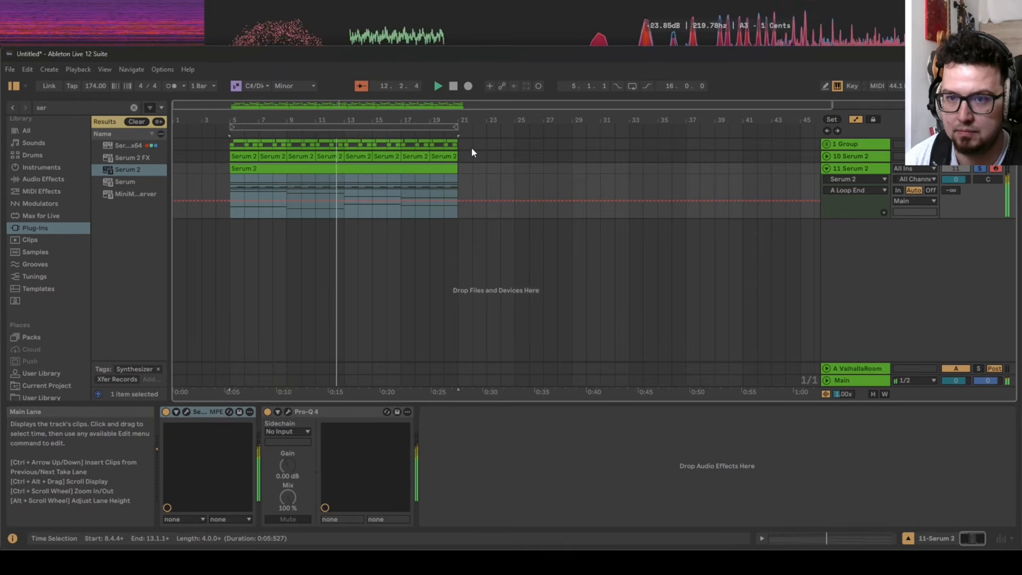
left_click(436, 127)
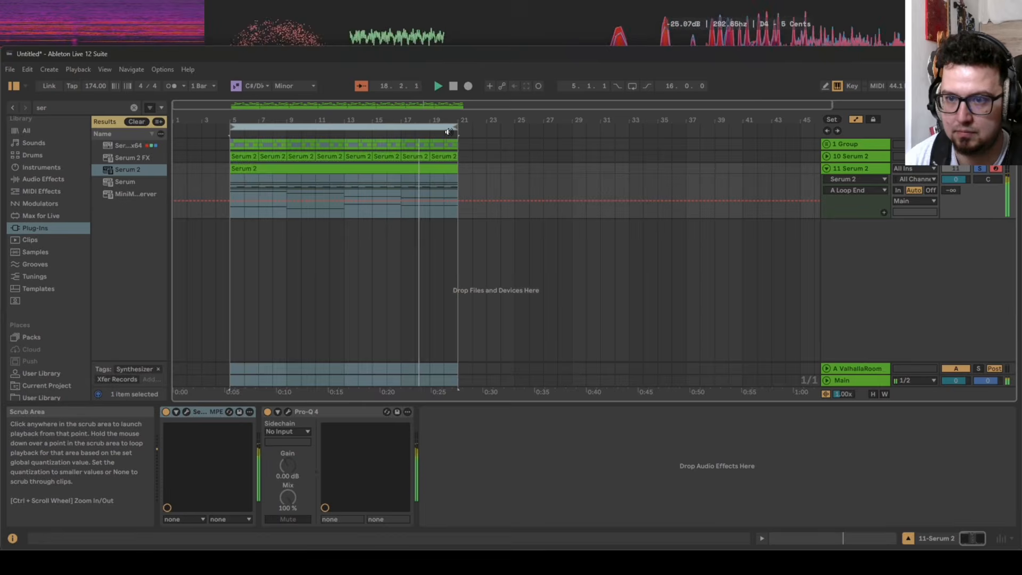
Split the last D1 bass note at clip bar 15, lower its second half to A0 and play the clip
double_click(440, 168)
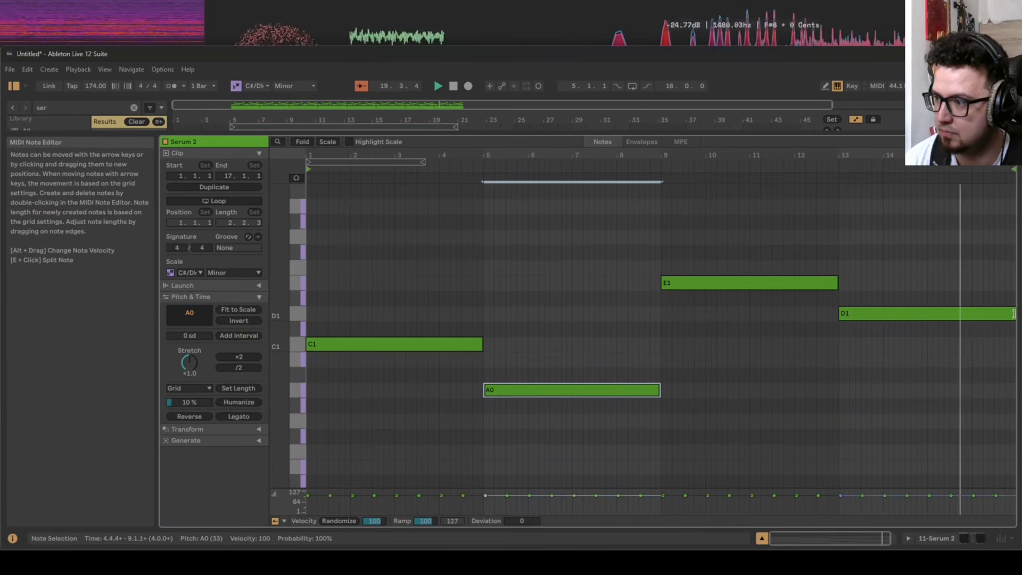
left_click_drag(1014, 313, 980, 345)
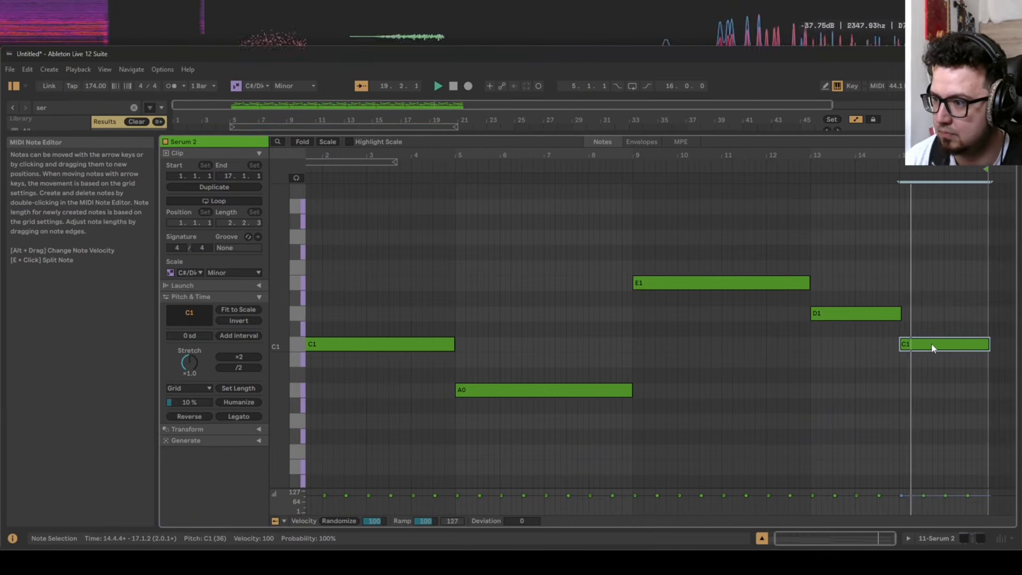
left_click_drag(931, 343, 915, 395)
key("space")
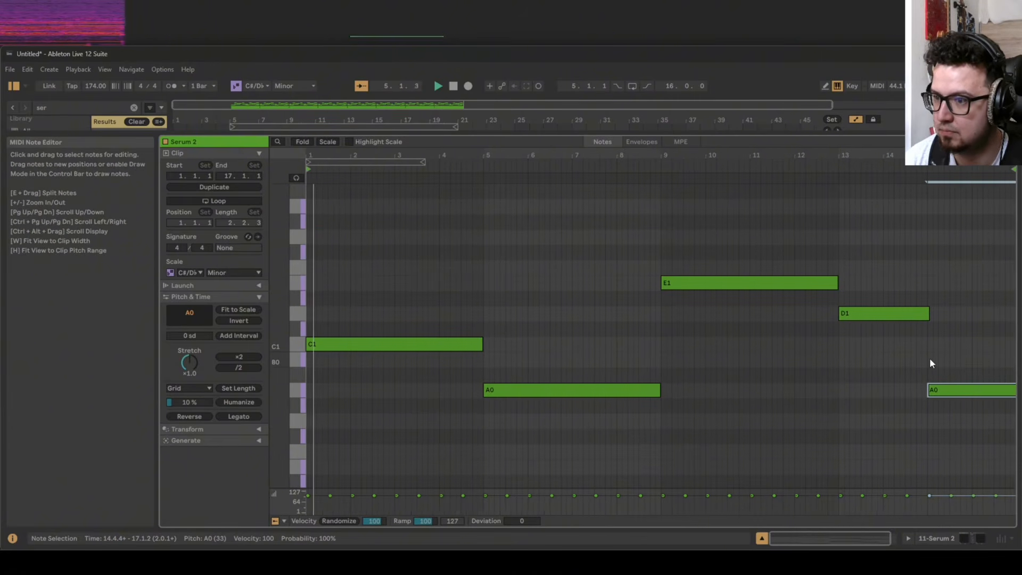
Copy all the bass notes down an octave, keeping their timing aligned with the originals, and play the clip
key("ctrl+a")
scroll(343, 282, "down", 5)
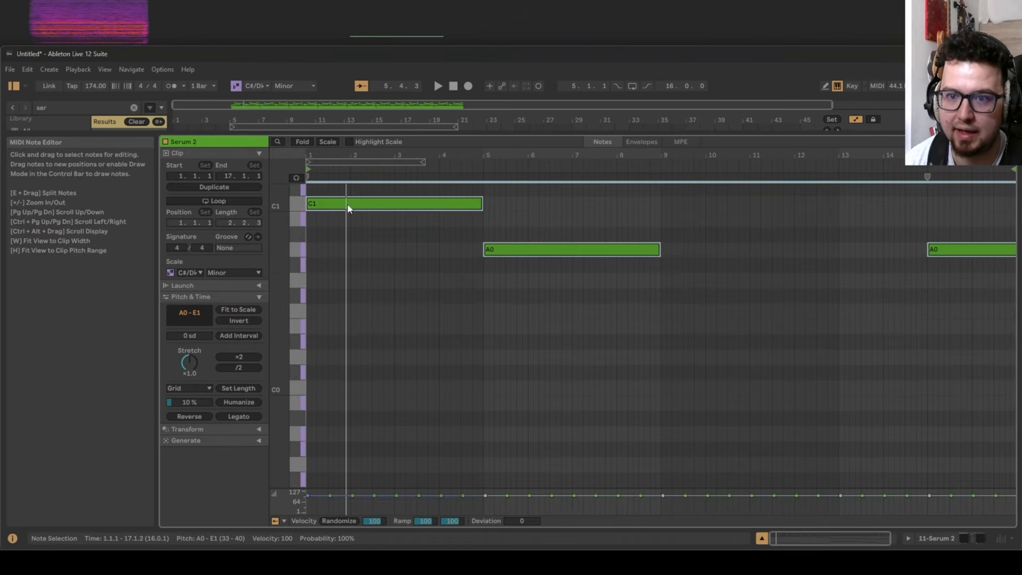
left_click_drag(347, 207, 346, 394)
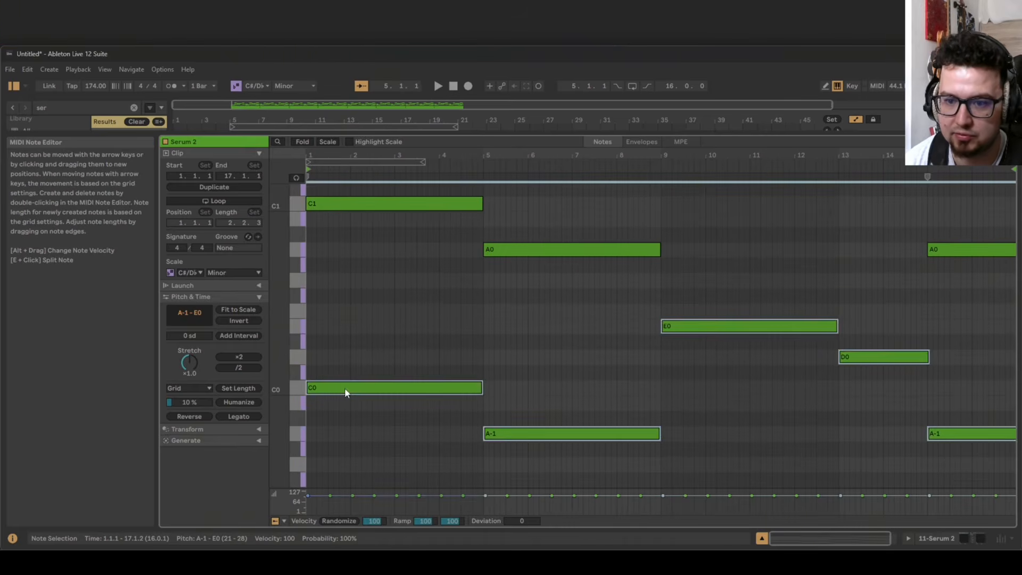
left_click(525, 462)
left_click(518, 439)
key("space")
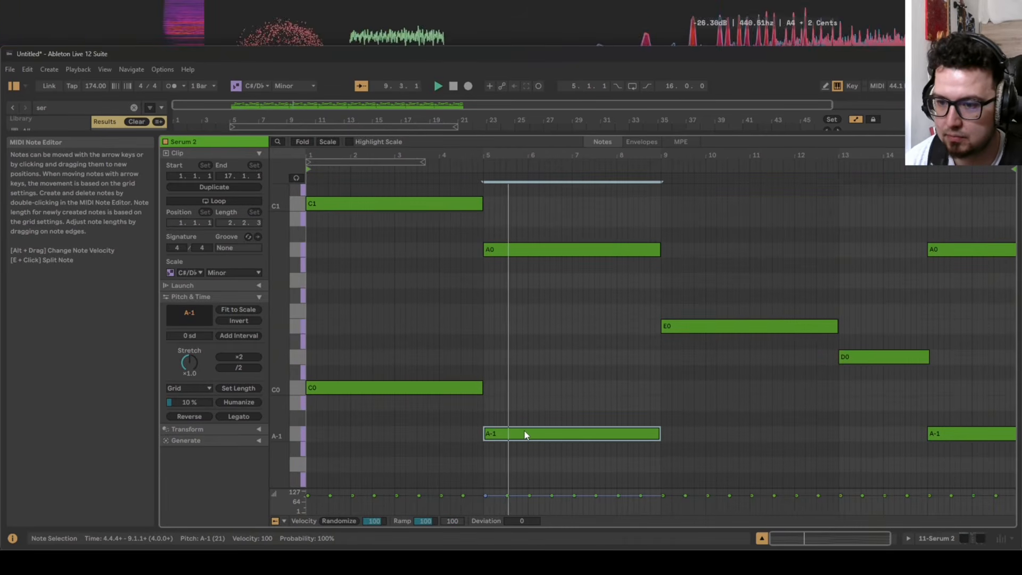
Return to the arrangement, stop playback and select the loop region spanning bars 5 to 21
key("shift+Tab")
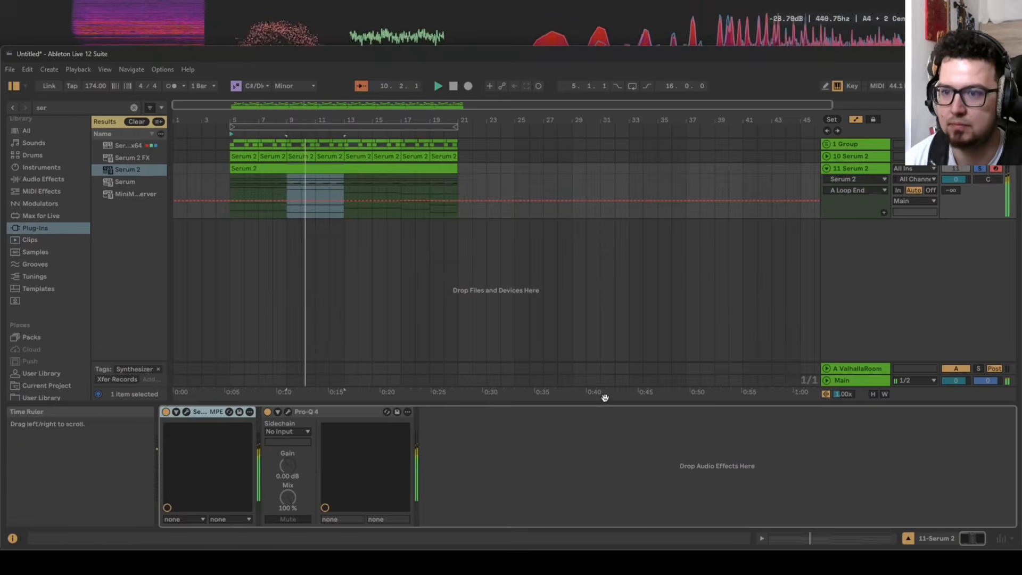
left_click(341, 165)
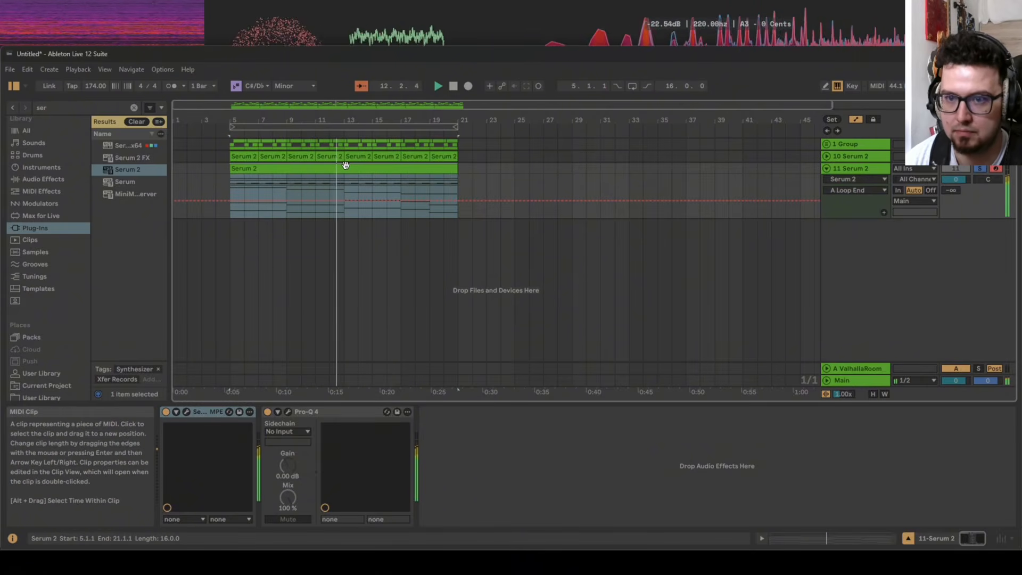
key("space")
left_click(349, 186)
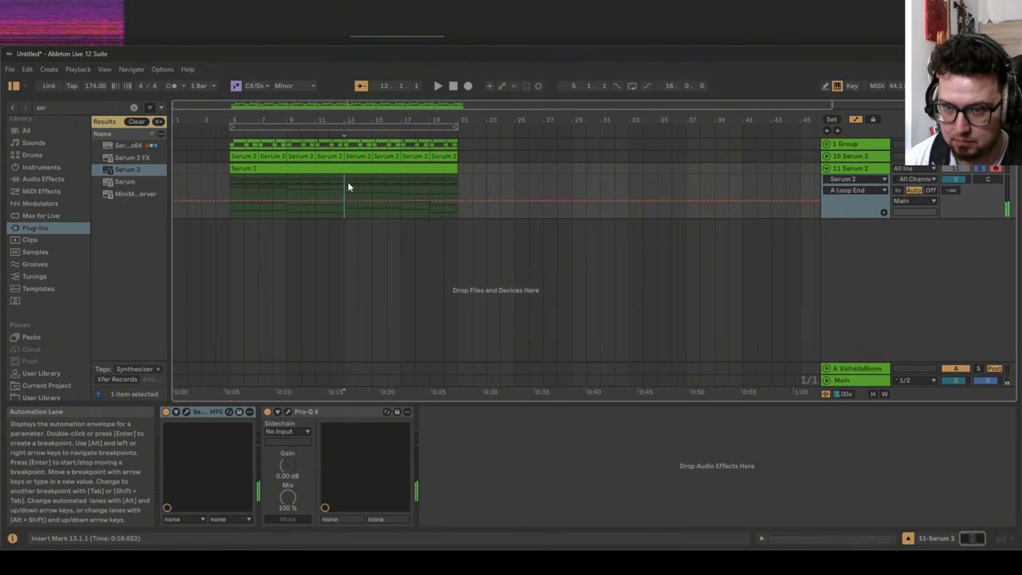
left_click(404, 127)
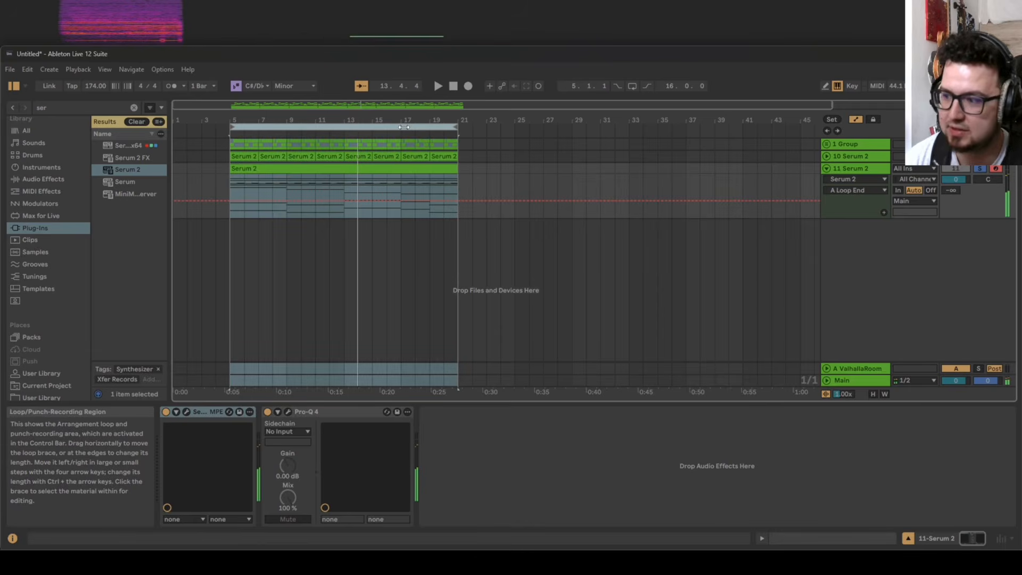
Open the Serum 2 instrument of the selected track and show its effects page
left_click(187, 411)
left_click(331, 119)
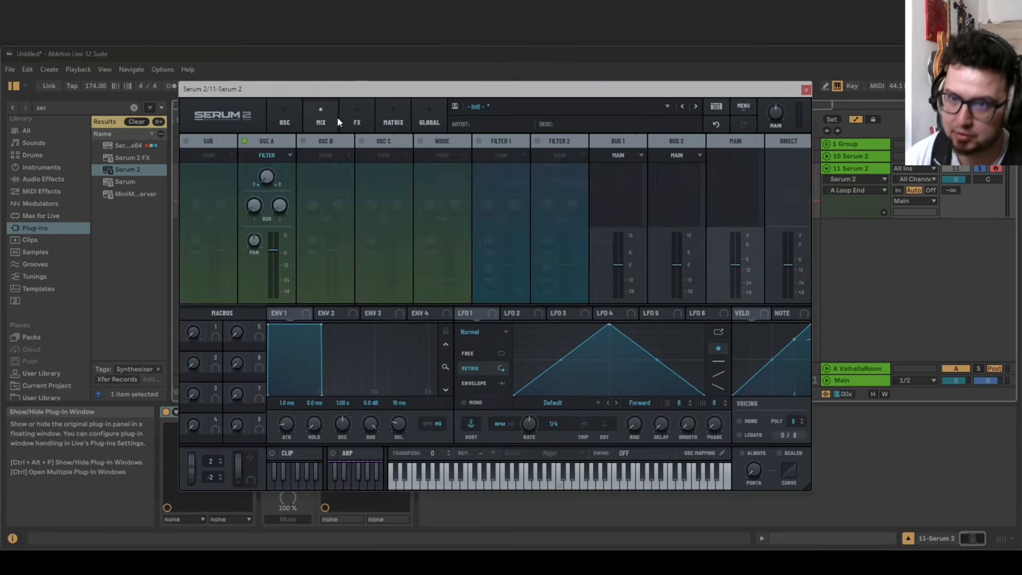
left_click(356, 116)
left_click(195, 161)
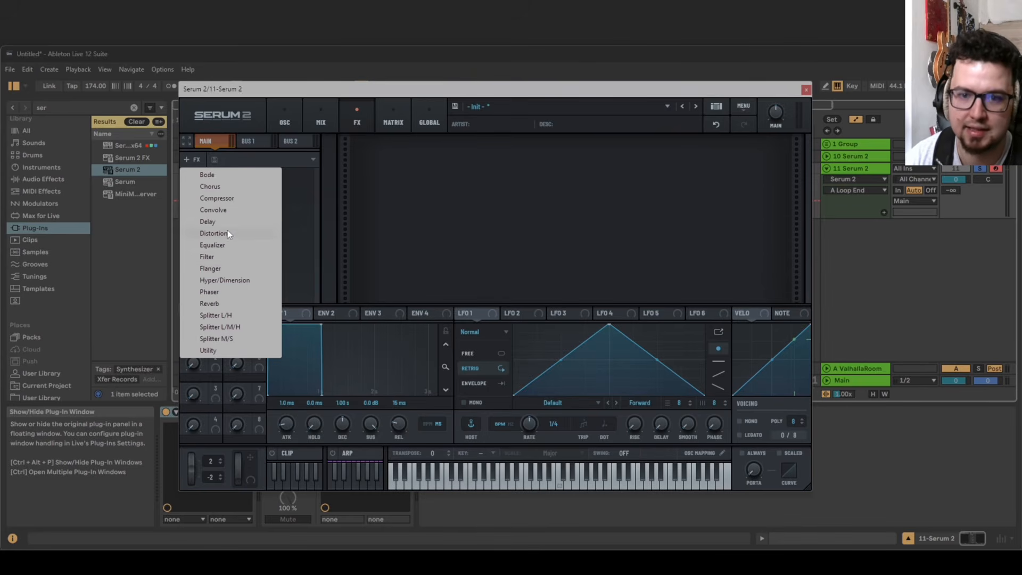
left_click(234, 297)
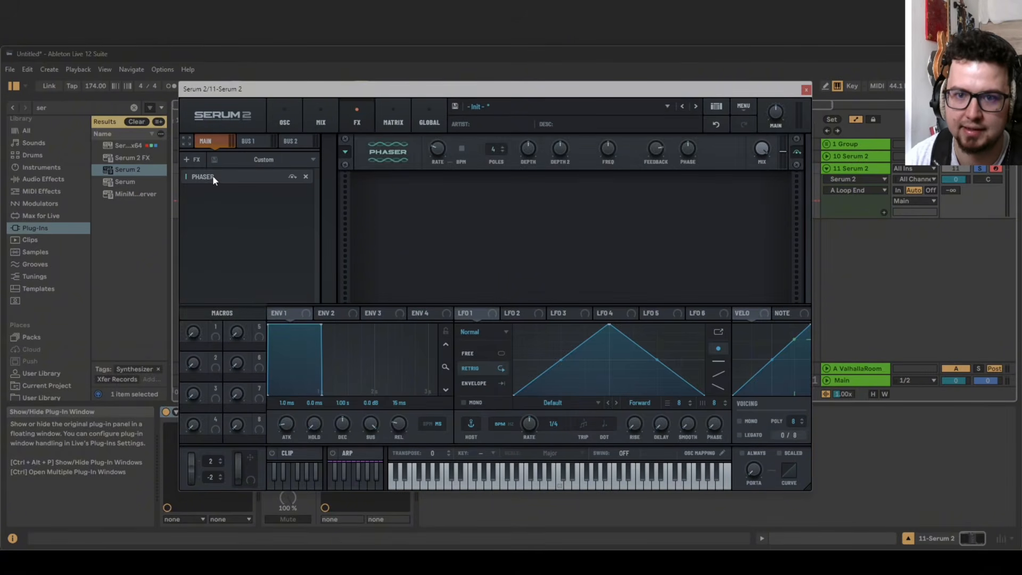
left_click(305, 176)
Add a Reverb of type Hall to the main effects chain and adjust its mix and decay during playback
left_click(194, 159)
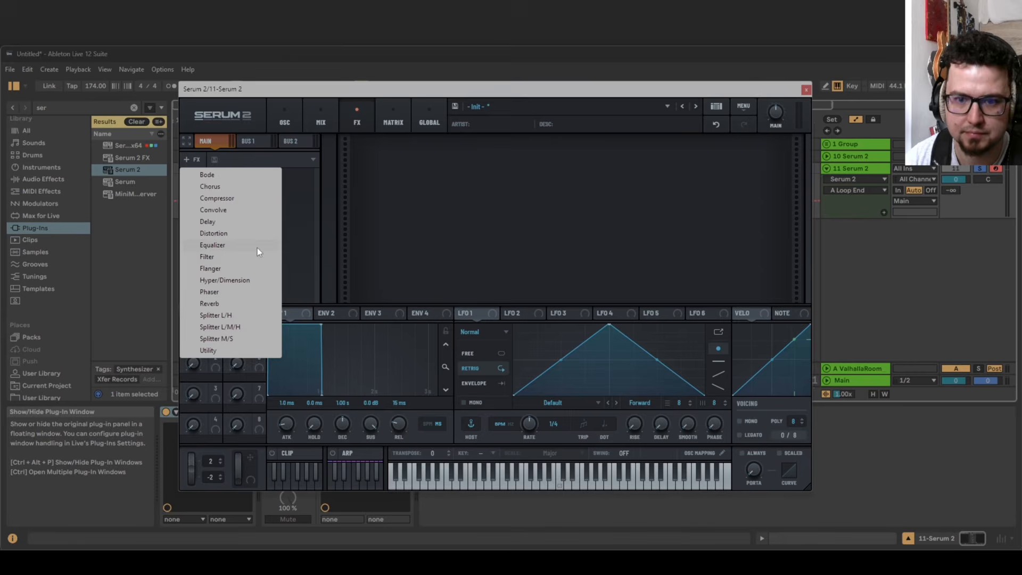
left_click(232, 304)
left_click(449, 156)
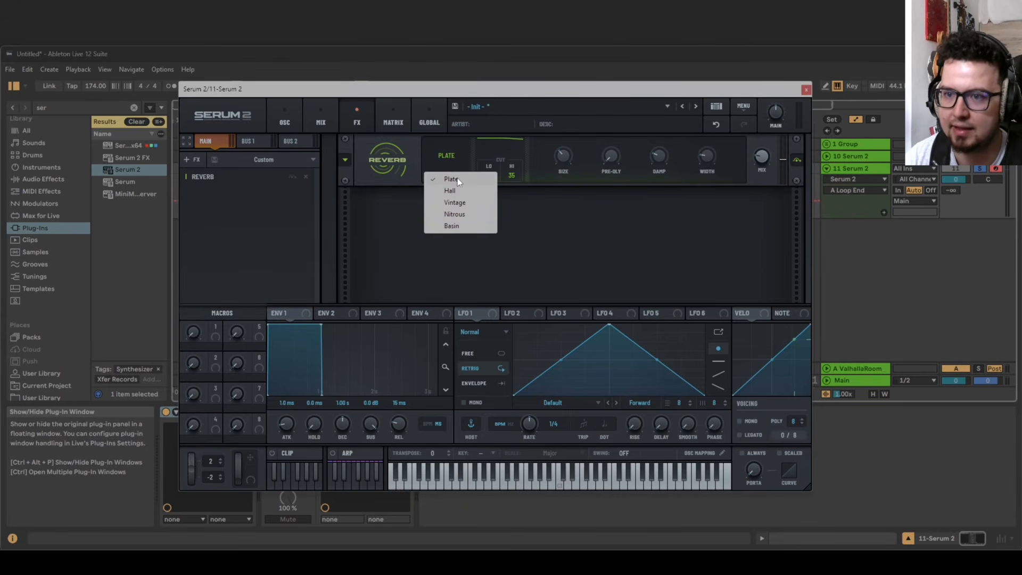
left_click(457, 190)
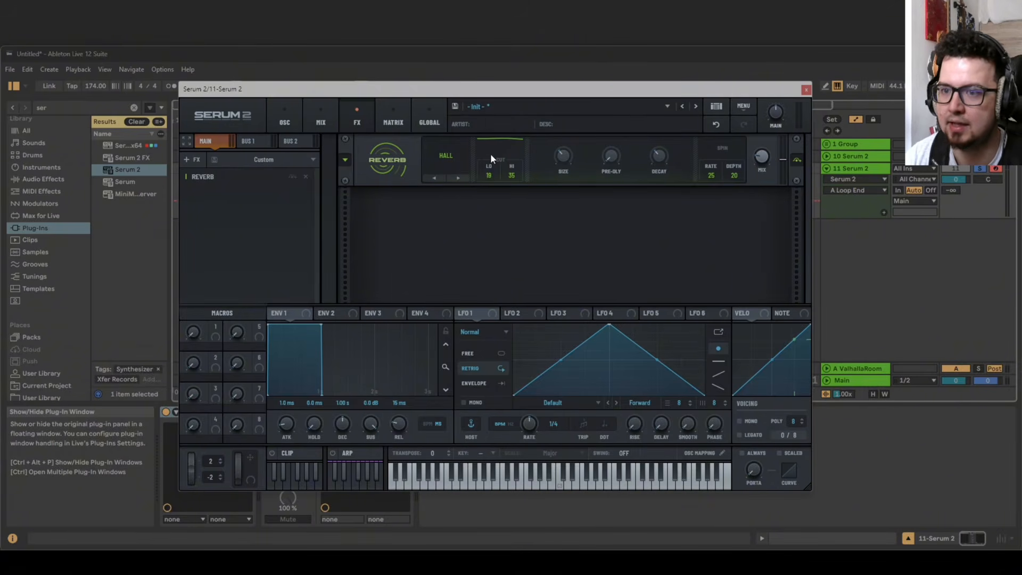
left_click_drag(767, 157, 771, 97)
left_click_drag(661, 156, 663, 146)
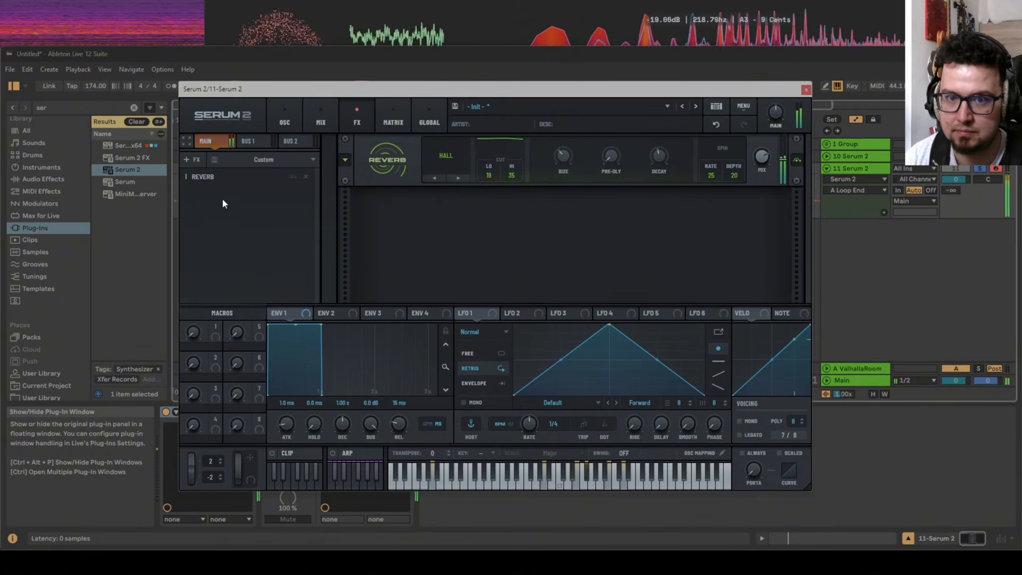
Enable the noise oscillator and set its noise color to White
left_click(184, 160)
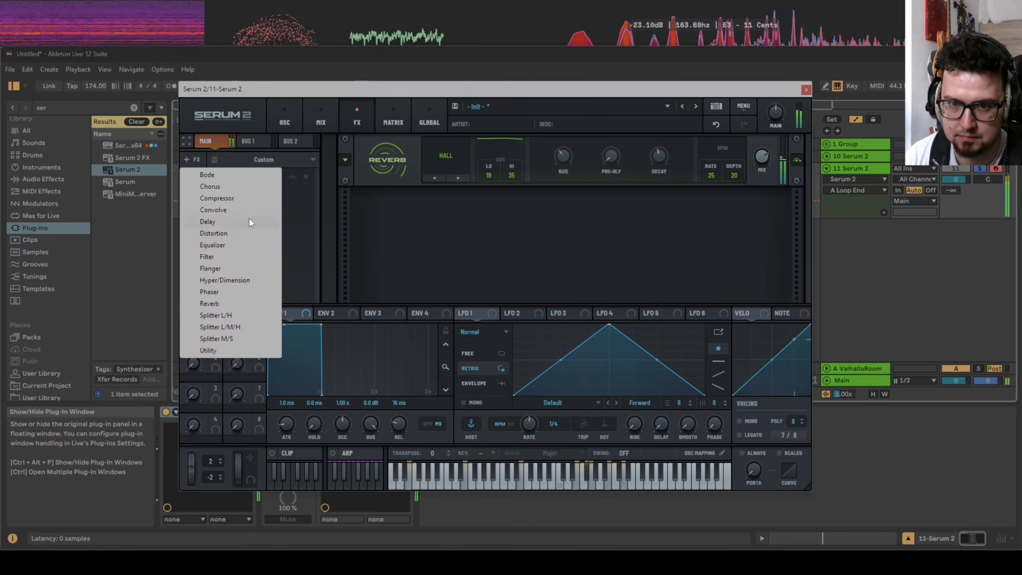
left_click(277, 122)
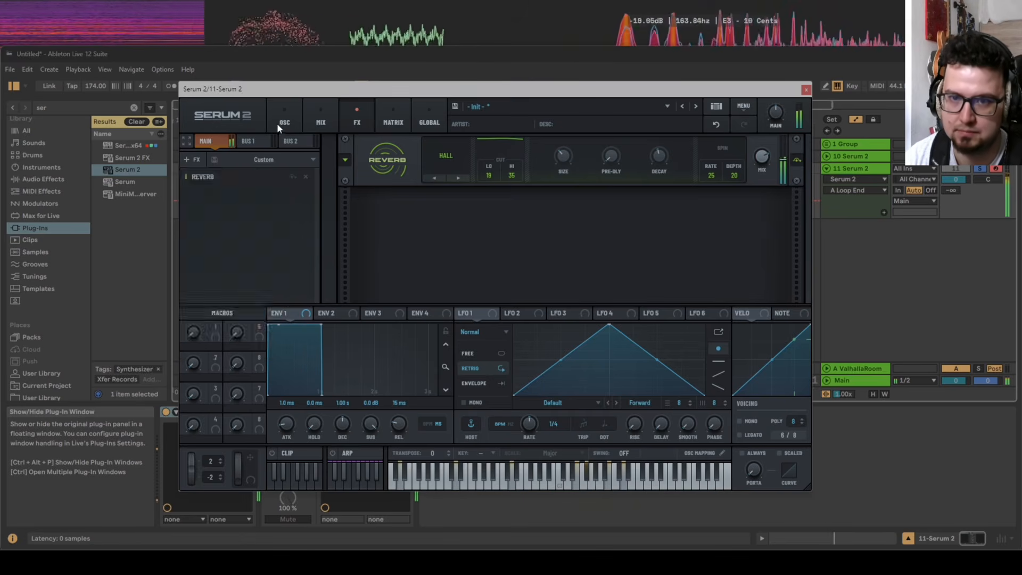
left_click(656, 141)
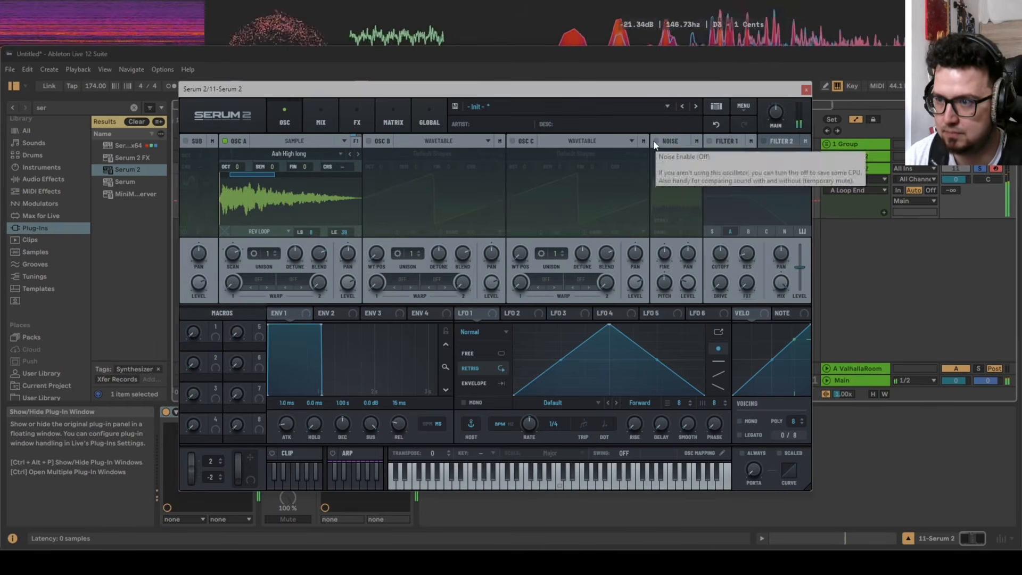
left_click(666, 155)
mouse_move(695, 253)
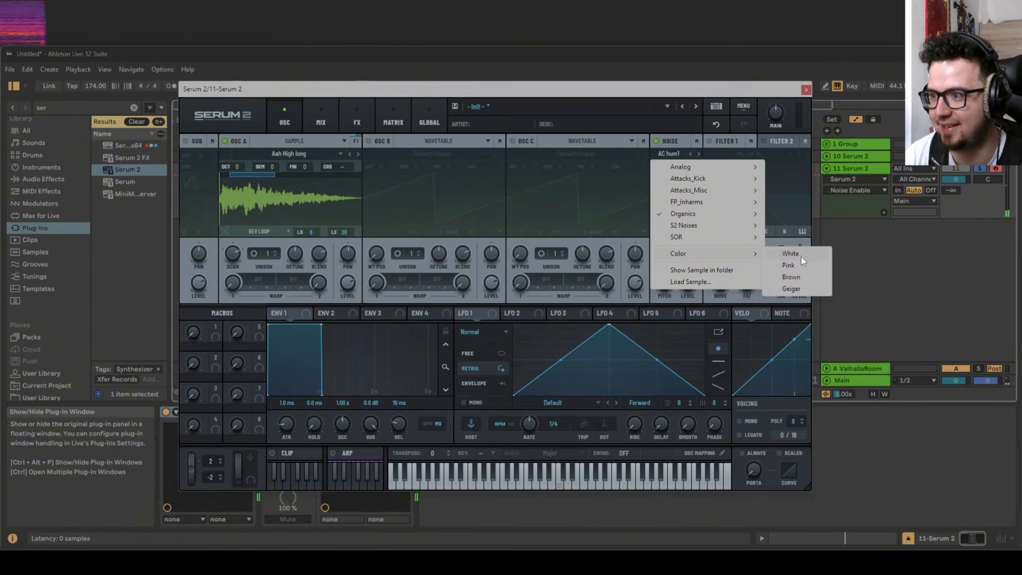
left_click(796, 258)
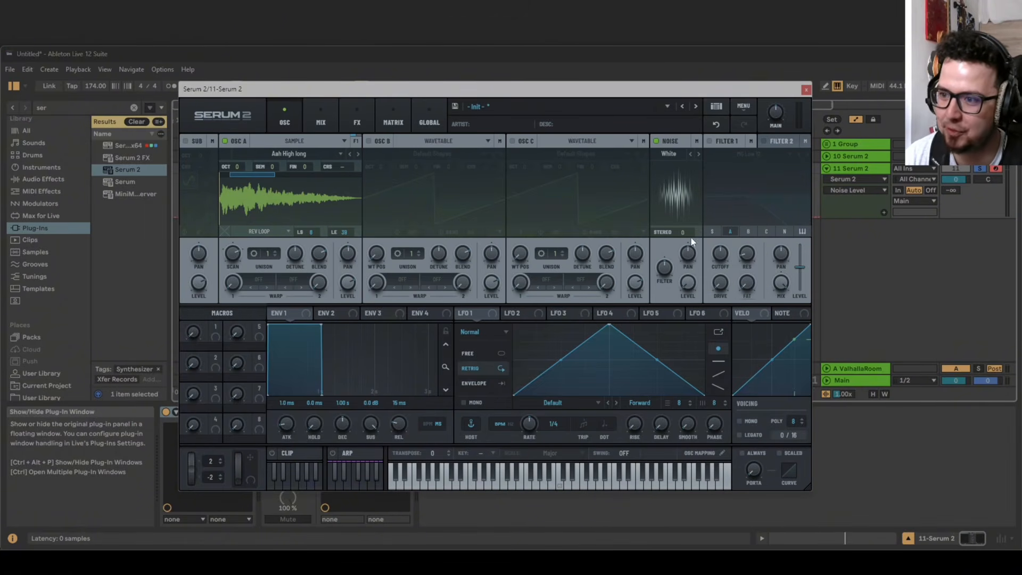
Set the white noise's stereo amount to 50 and adjust the noise level during playback
left_click_drag(683, 233, 663, 143)
left_click(690, 286)
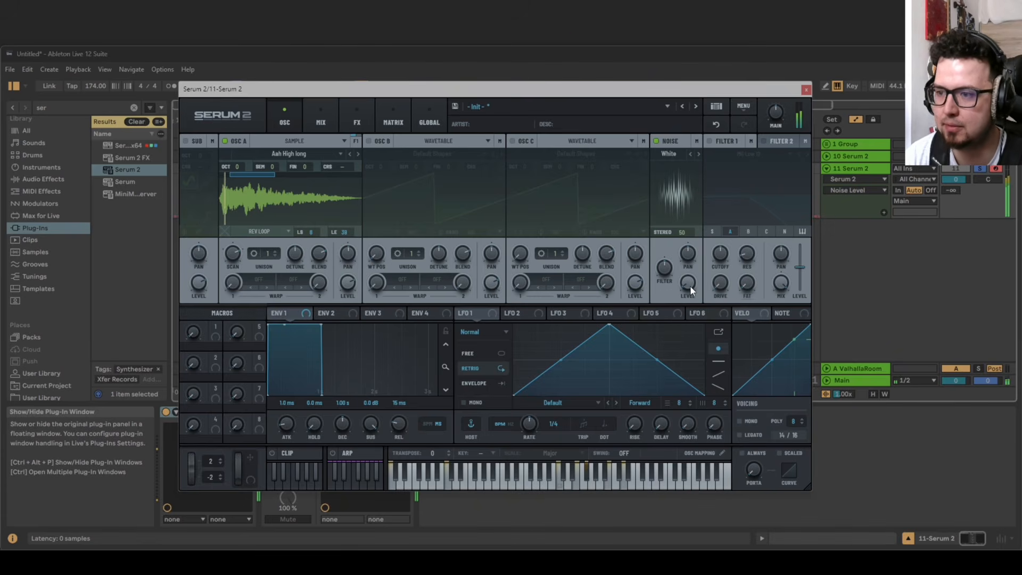
left_click_drag(690, 285, 690, 279)
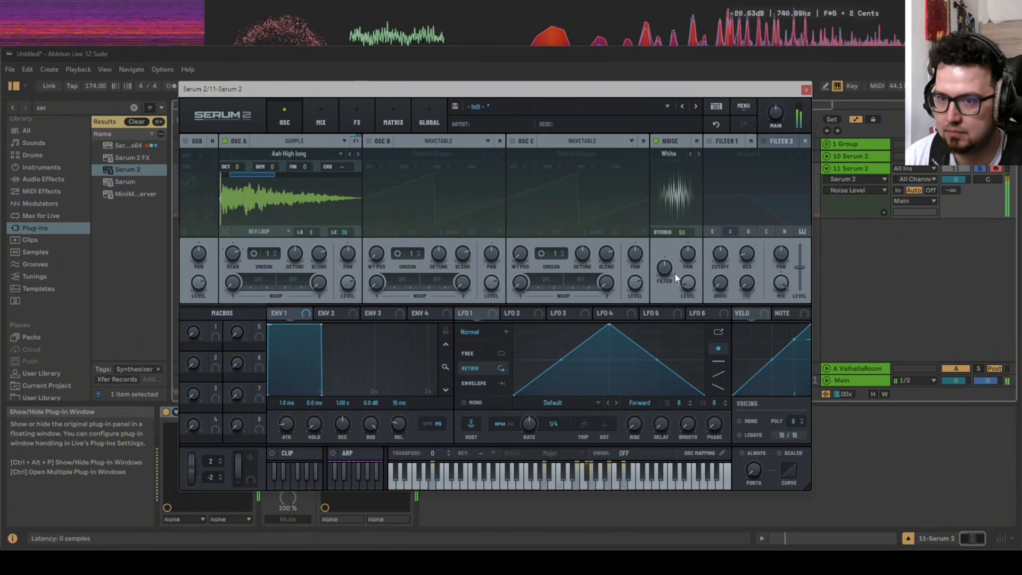
Enable oscillator B, turn its level down to 0% and load the Analog_BD_Sin wavetable
left_click(348, 119)
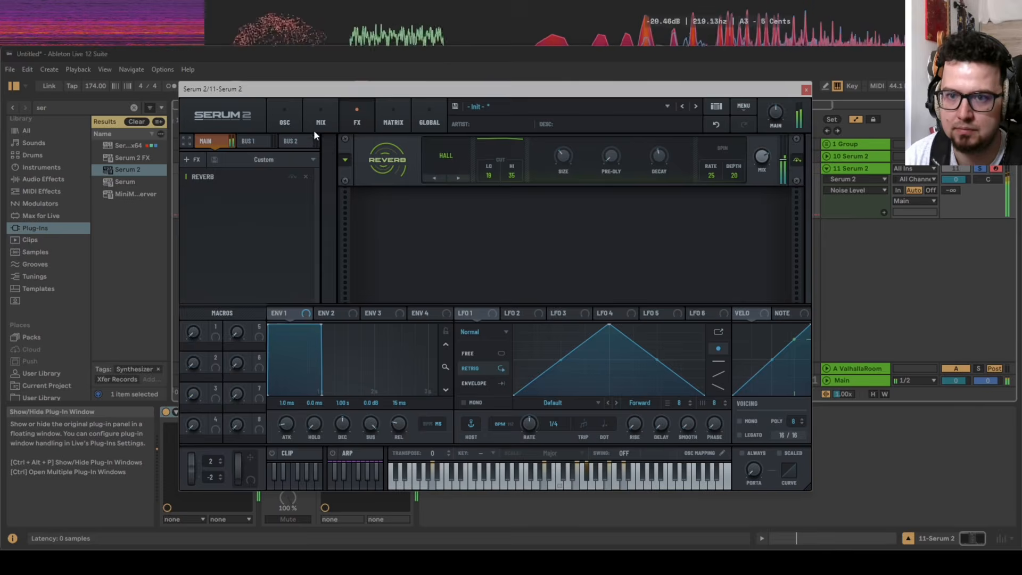
left_click(290, 120)
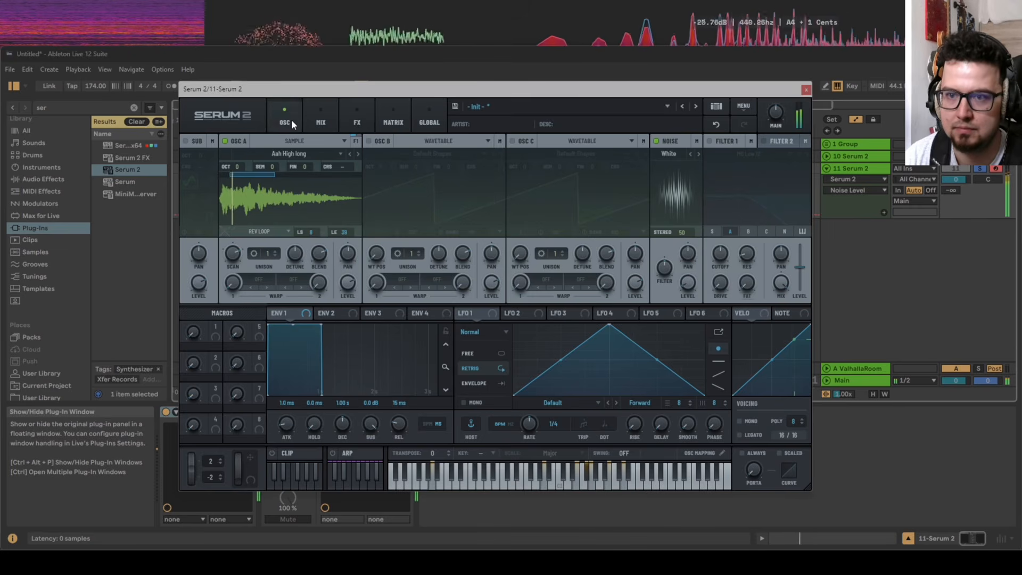
left_click(368, 141)
left_click_drag(499, 286, 484, 288)
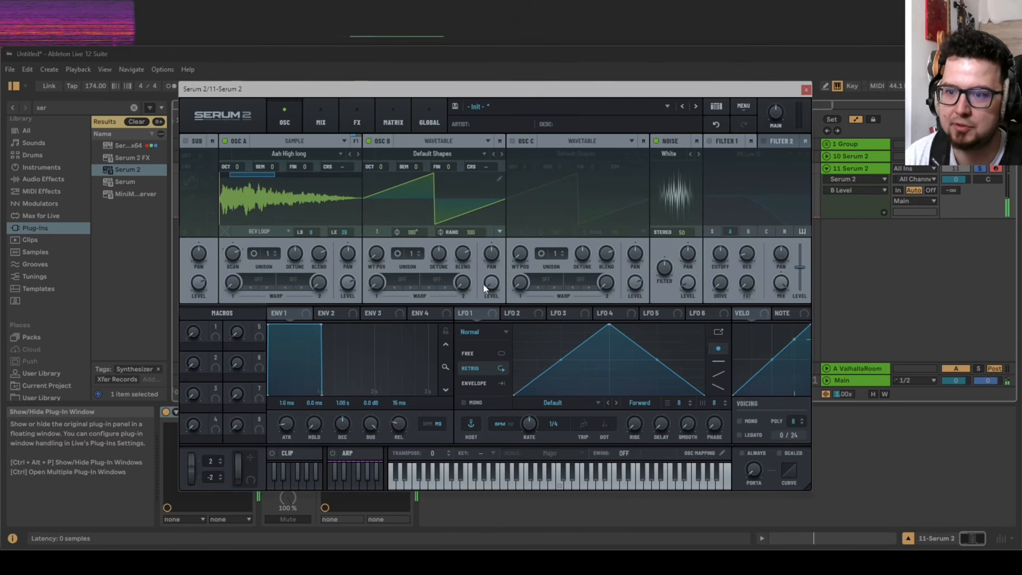
left_click(420, 152)
mouse_move(424, 167)
left_click(490, 181)
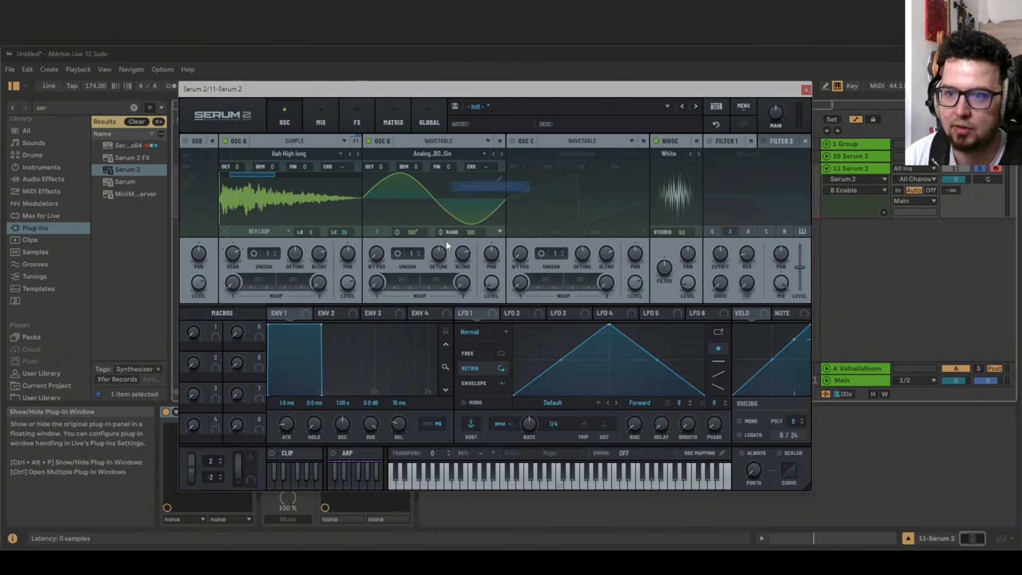
Assign LFO 2 as a modulator of oscillator B's level
left_click_drag(520, 312, 489, 287)
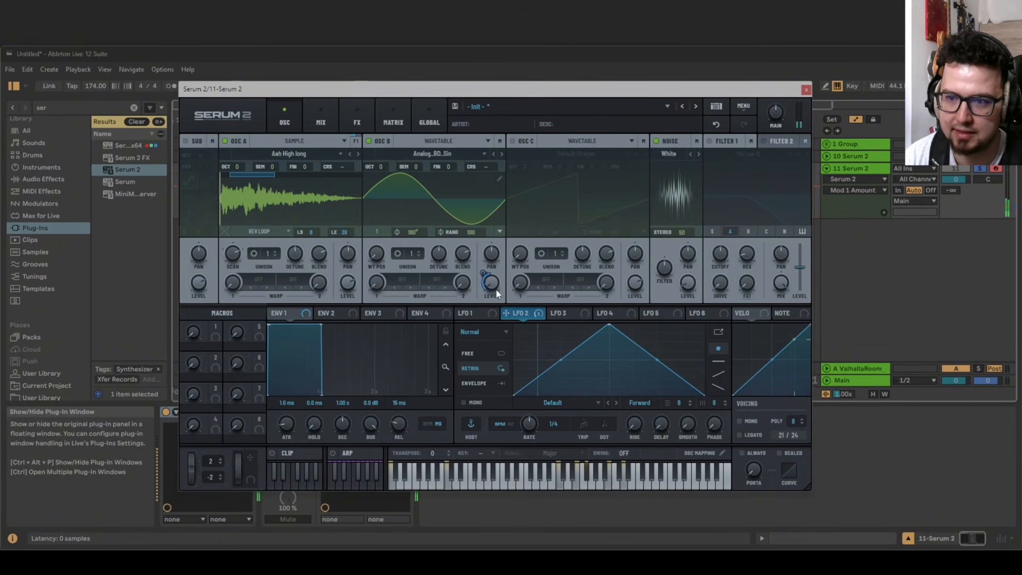
mouse_move(486, 275)
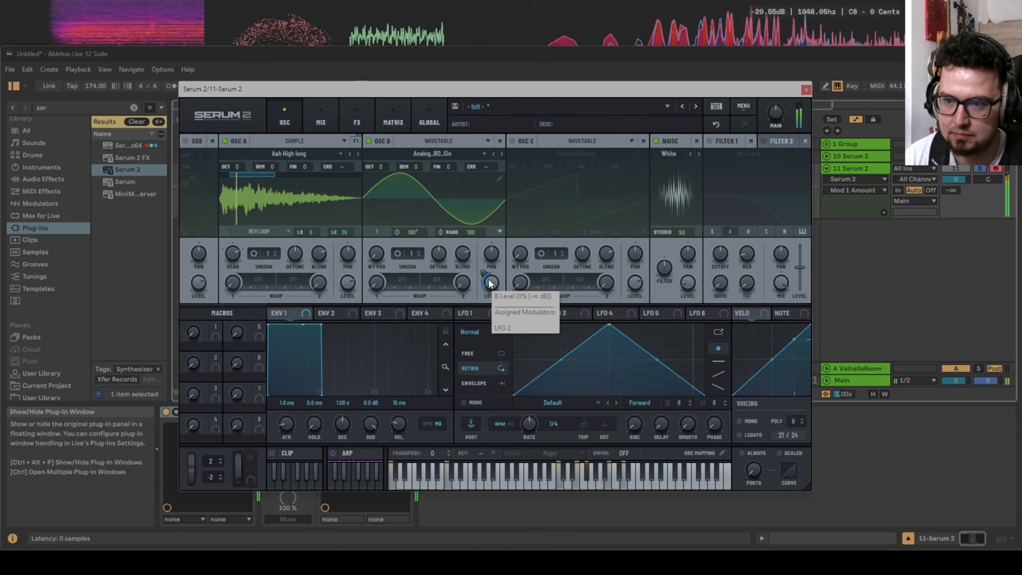
Try oscillator B at octave +1 while adjusting its level, and set its octave back to 0
left_click_drag(381, 163, 387, 158)
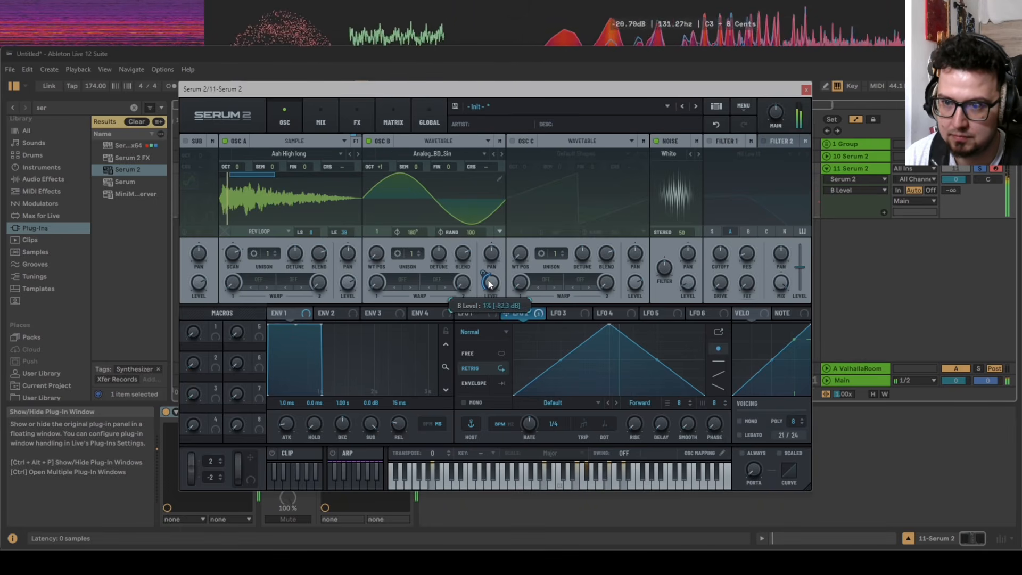
left_click_drag(486, 280, 481, 256)
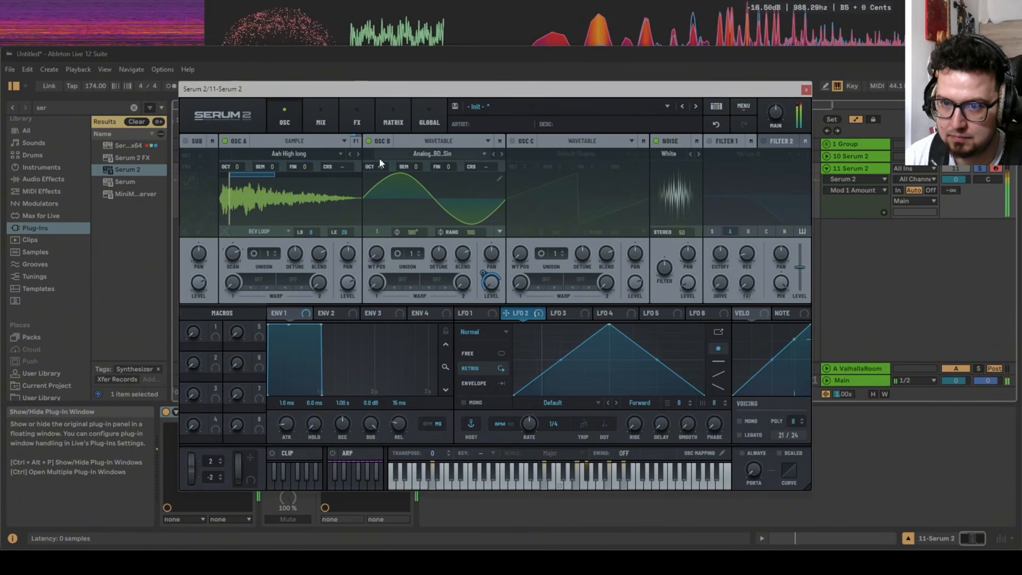
left_click_drag(380, 162, 386, 178)
Set oscillator B's unison to 5 voices with an adjusted detune, and close the plug-in window
left_click(424, 252)
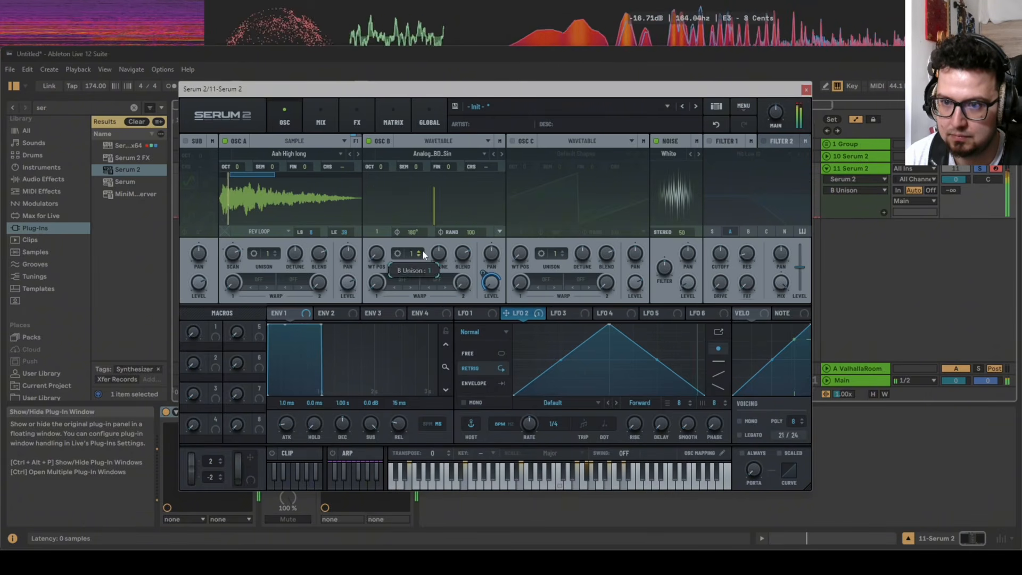
type("5")
key("Return")
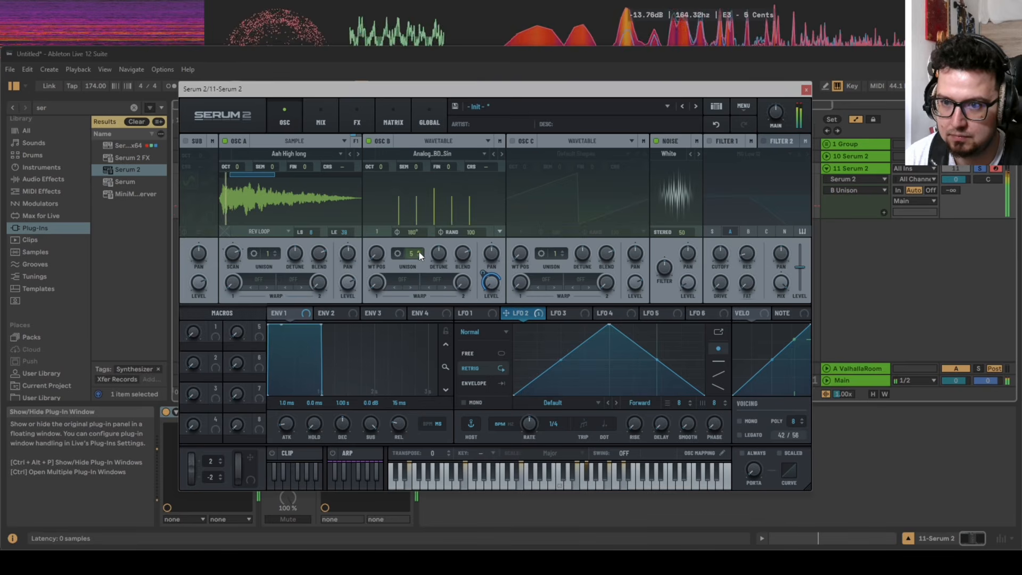
left_click_drag(437, 255, 482, 279)
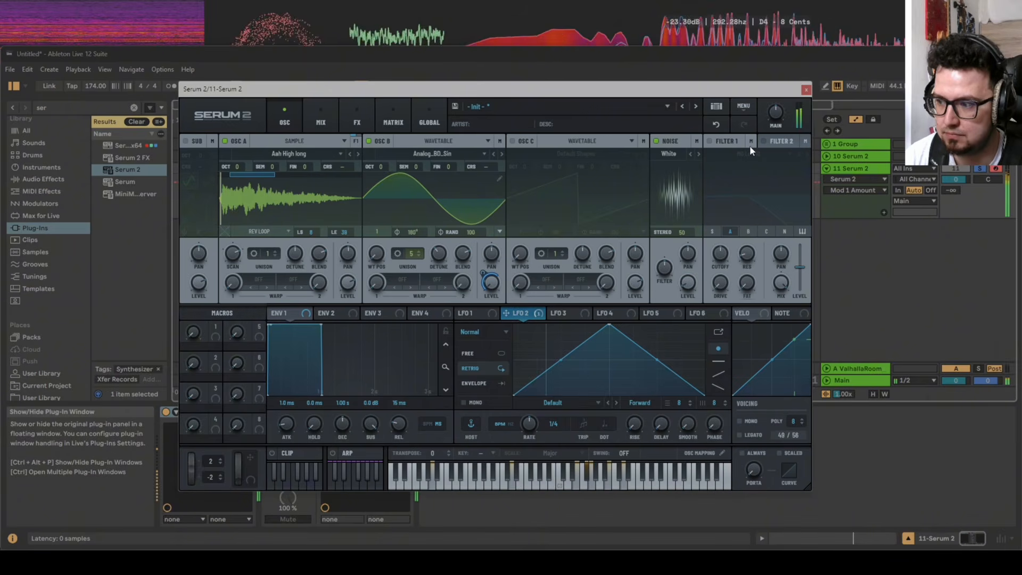
left_click(806, 89)
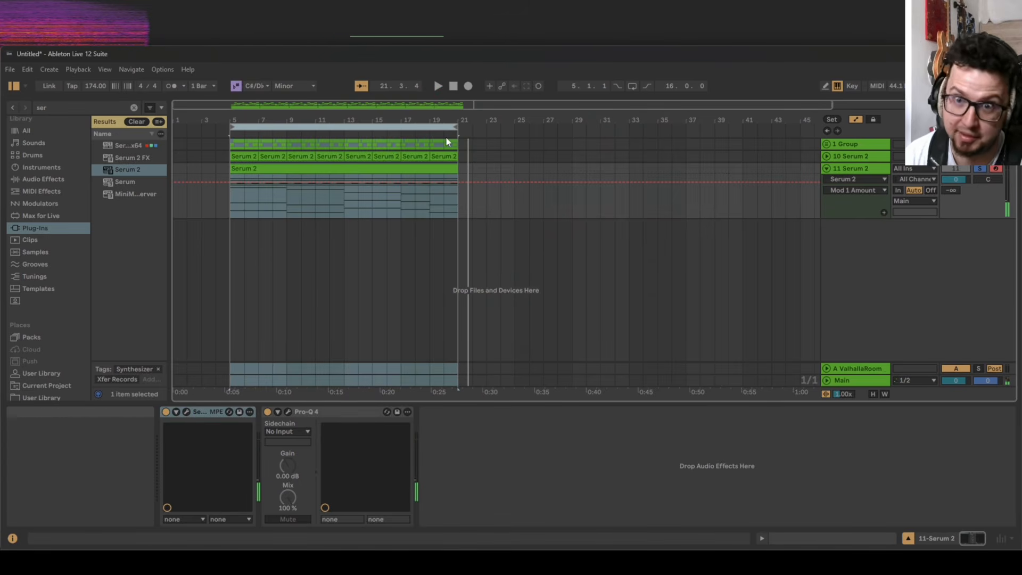
left_click(277, 166)
left_click(316, 127)
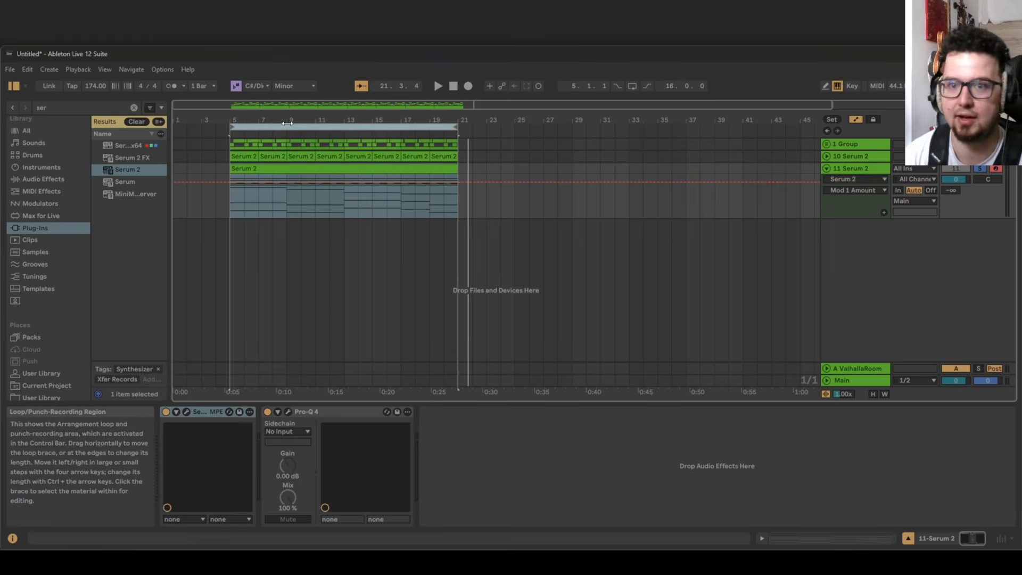
left_click(358, 163)
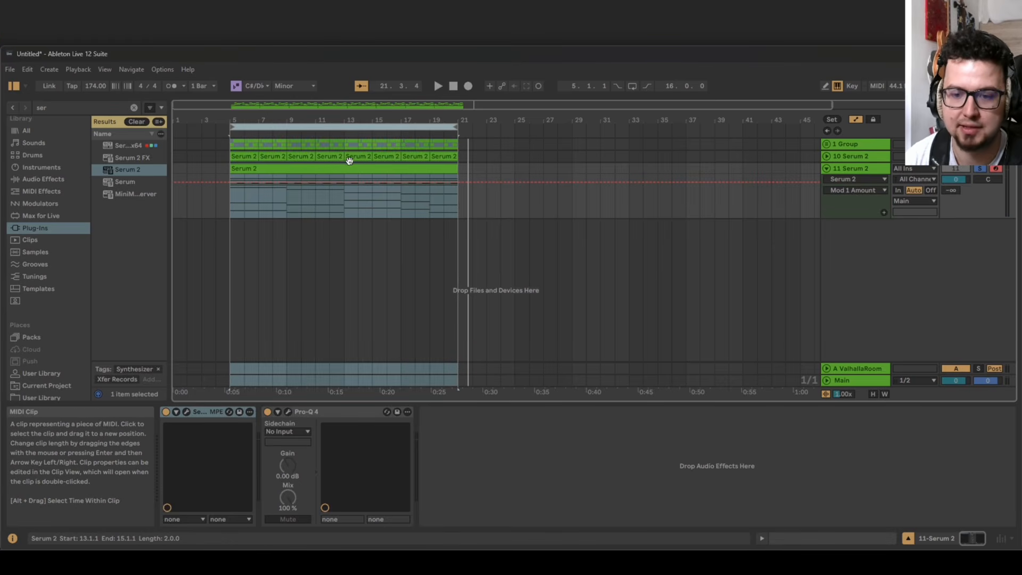